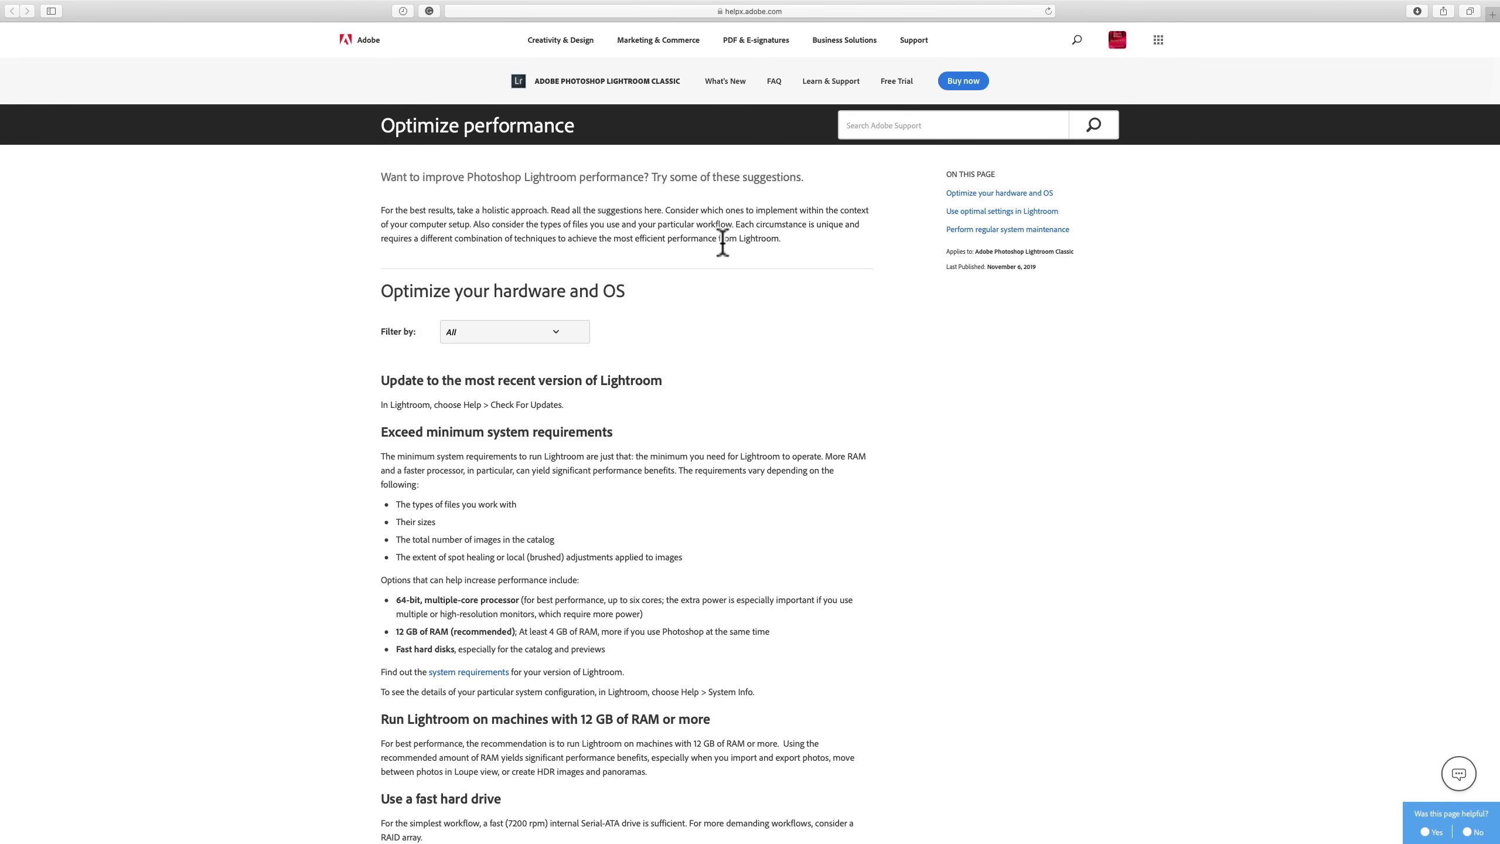
Scroll the Adobe help article down to the 'Render 1:1 previews intentionally' advice
scroll(723, 242, down, 15)
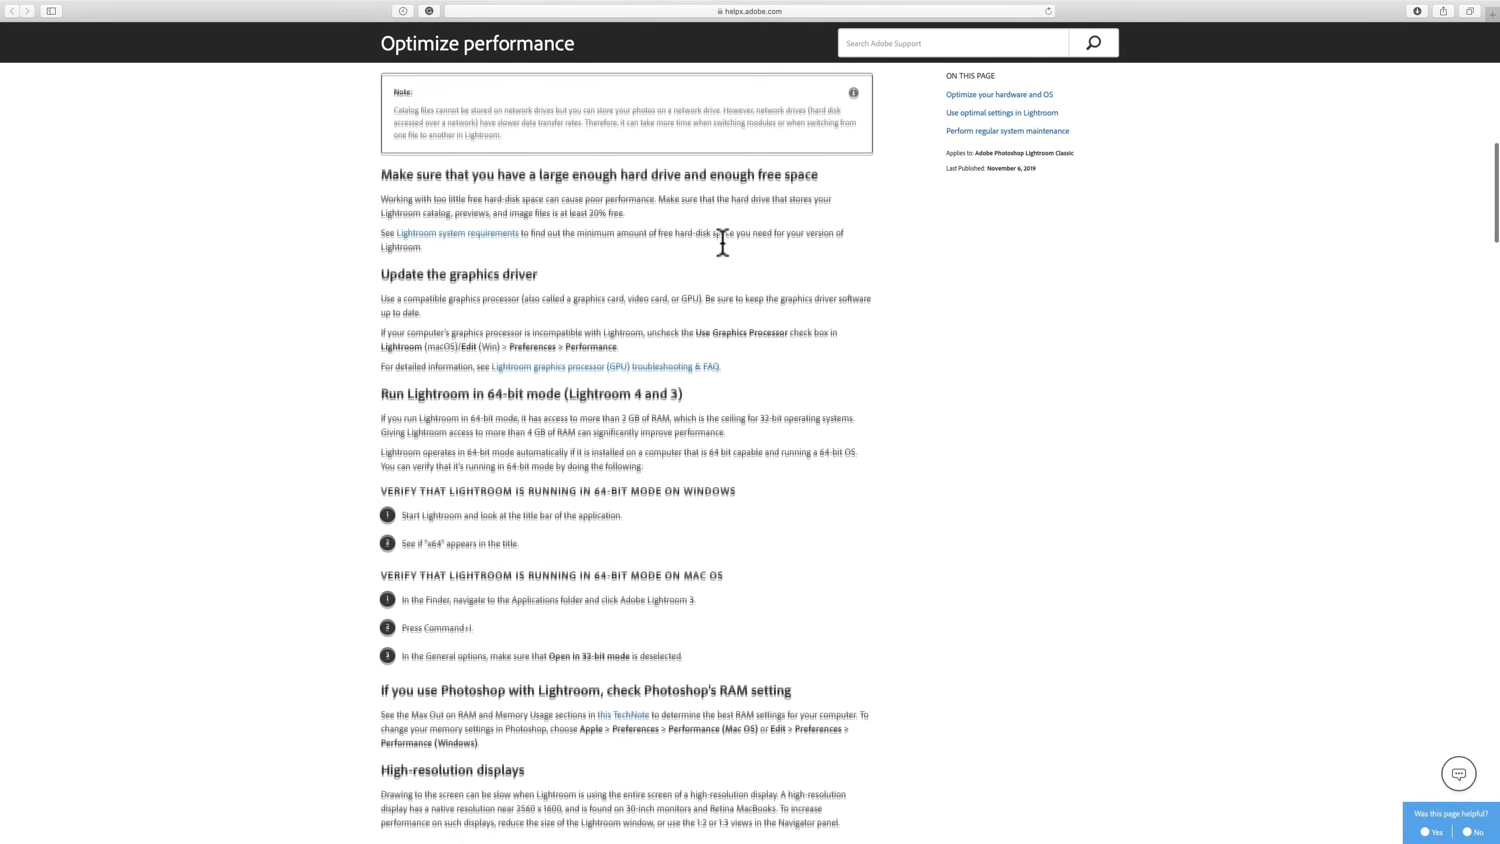
scroll(723, 242, down, 8)
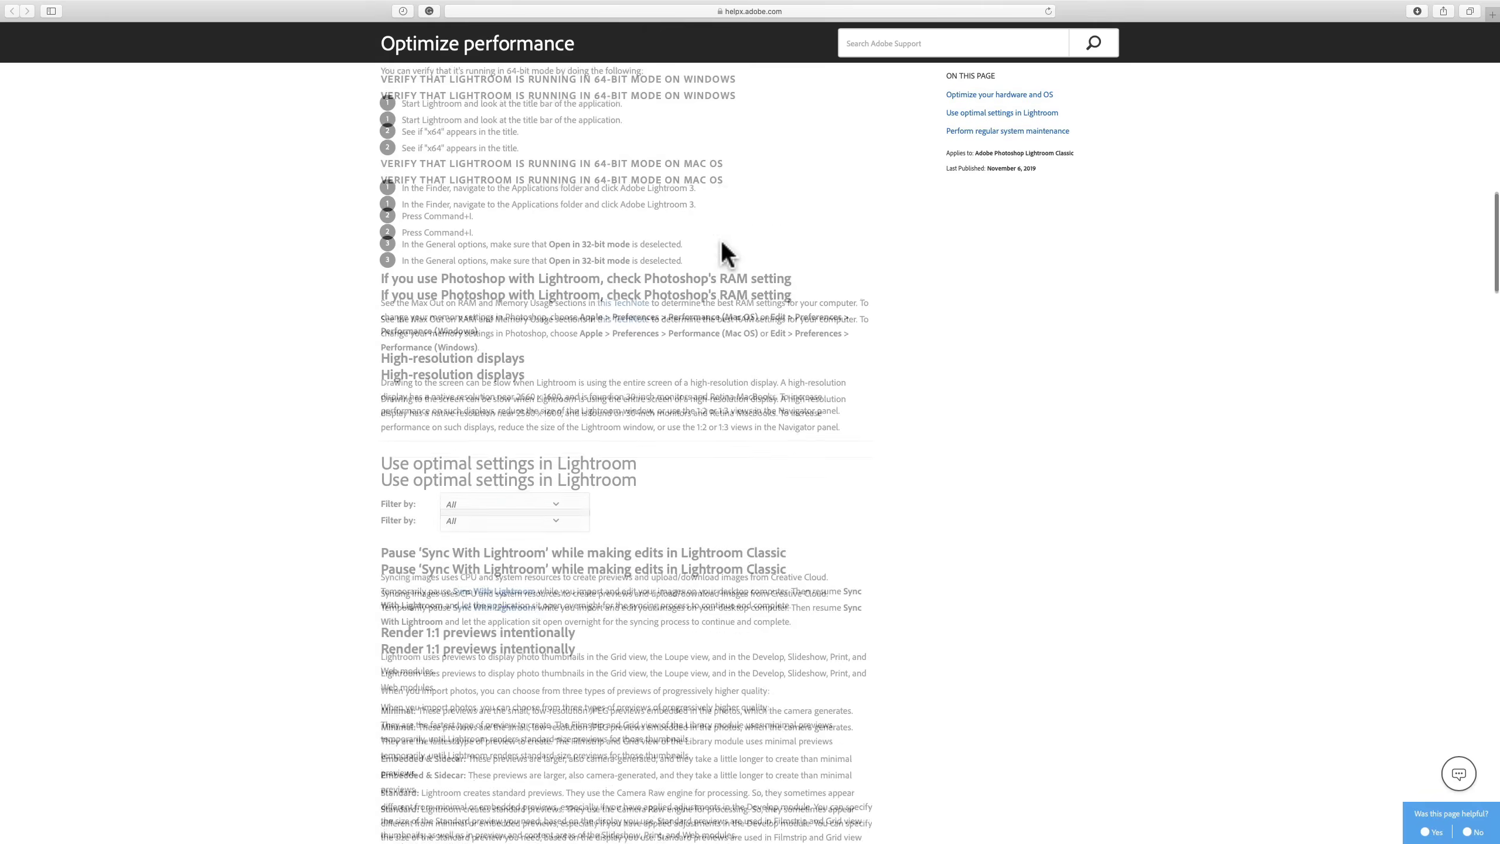
scroll(722, 242, down, 5)
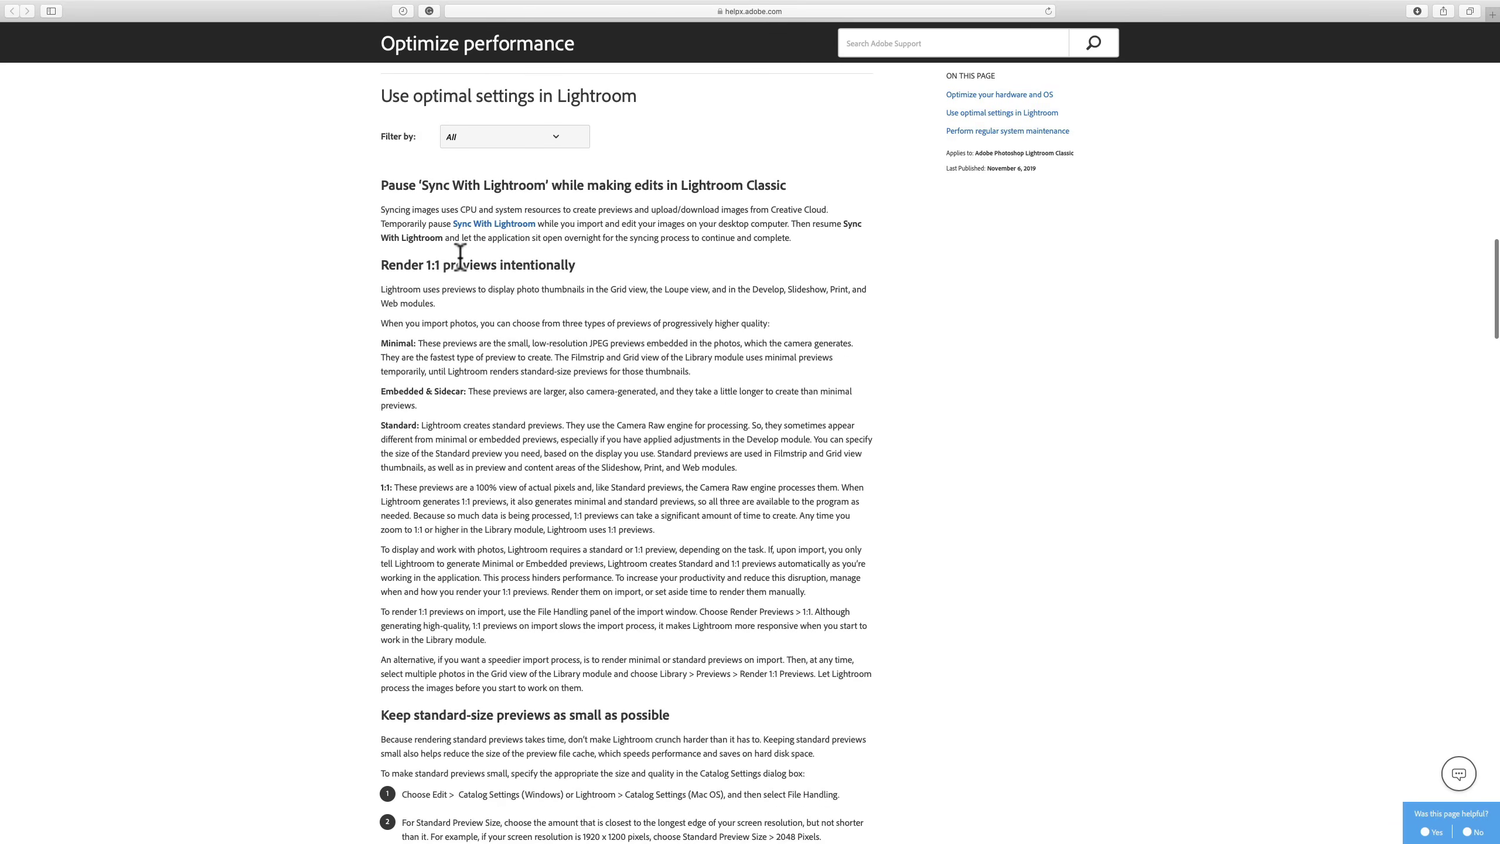
scroll(464, 295, down, 1)
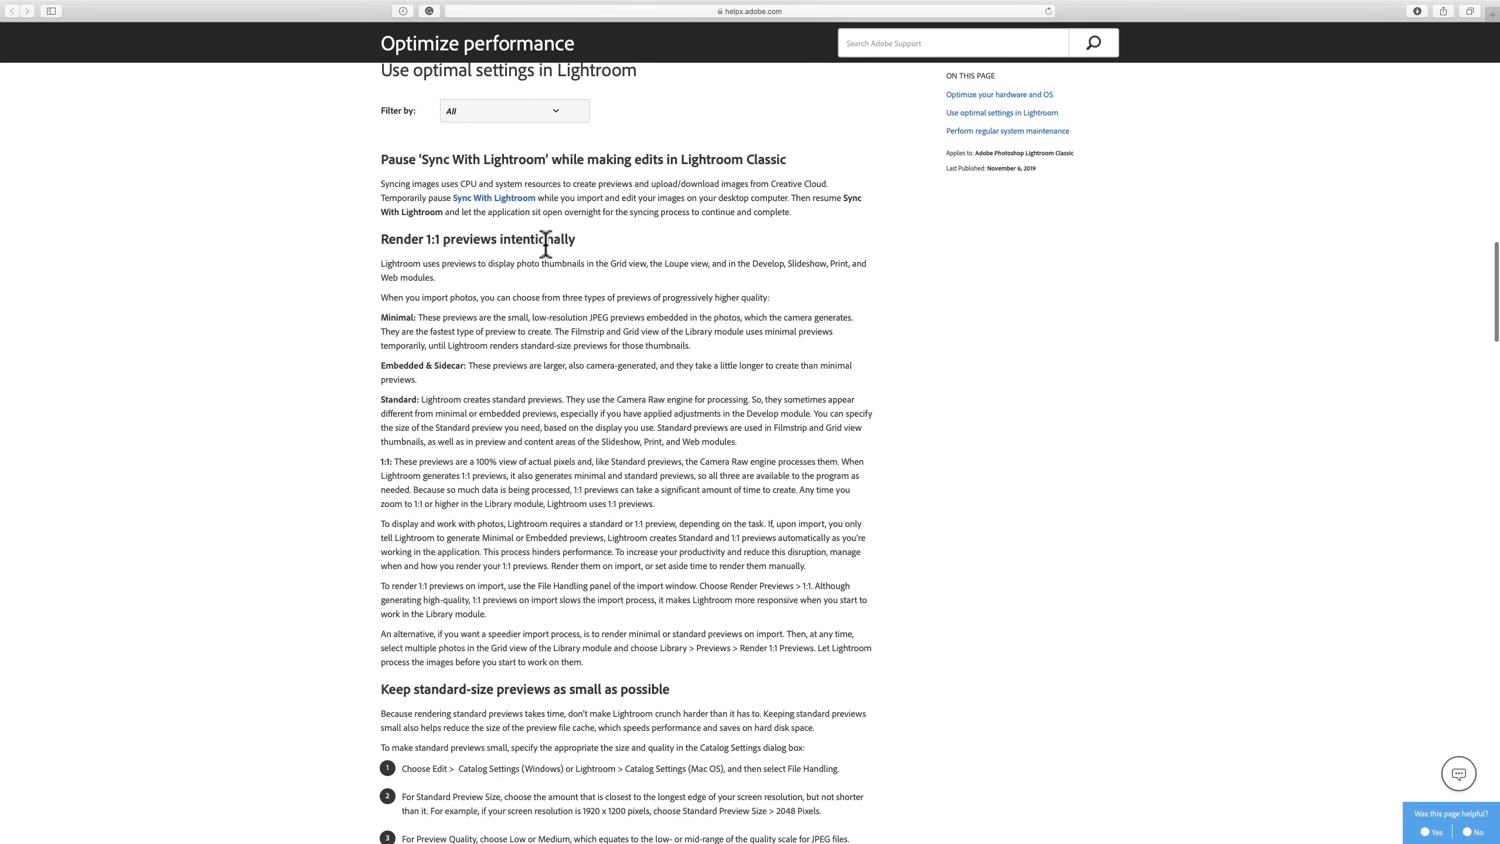
scroll(472, 247, down, 1)
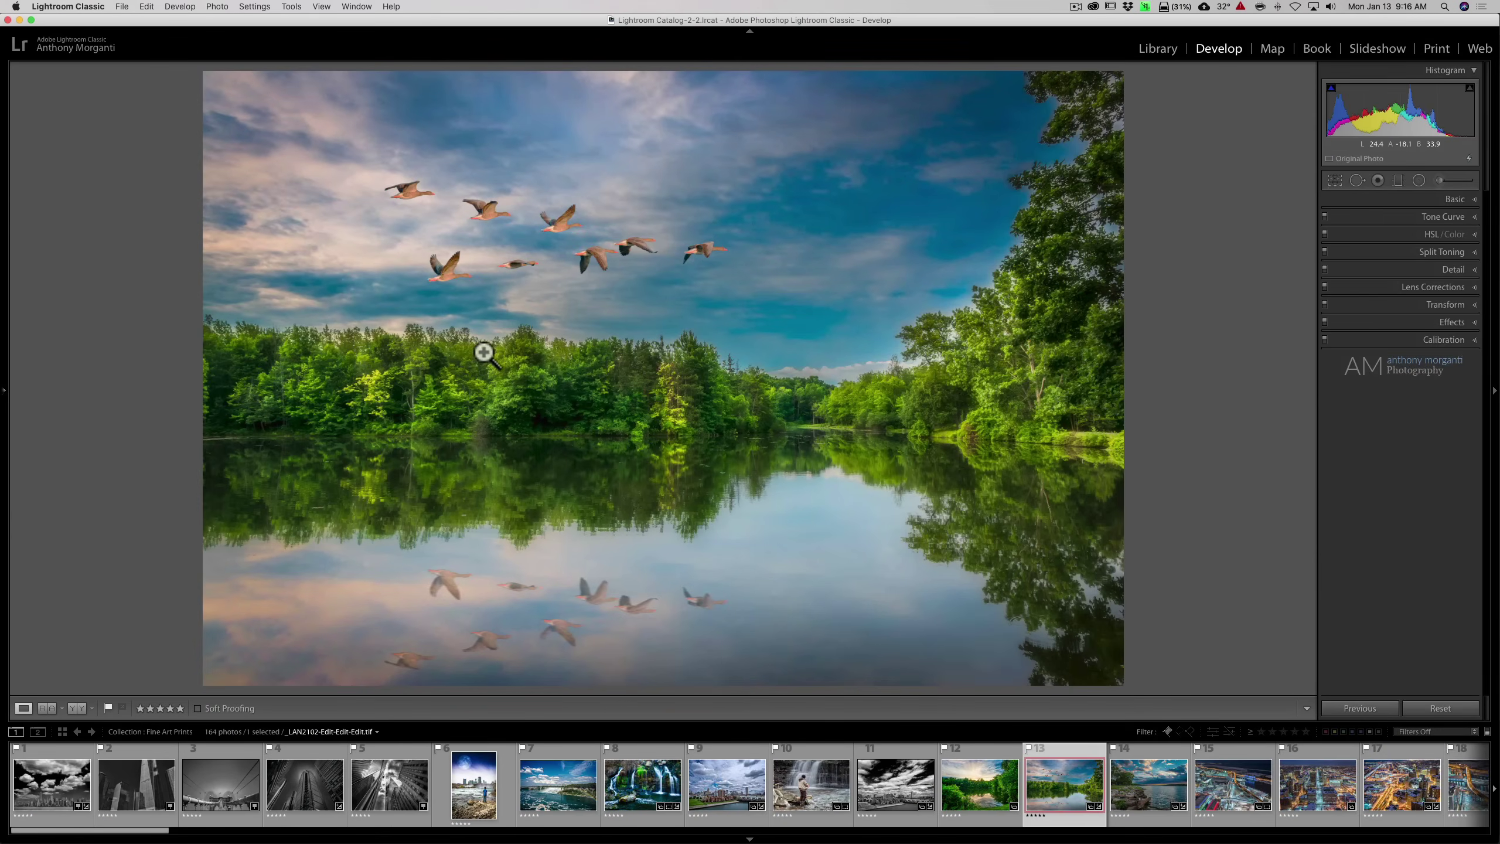
Open the Import window and confirm Build Previews stays set to Minimal
click(520, 47)
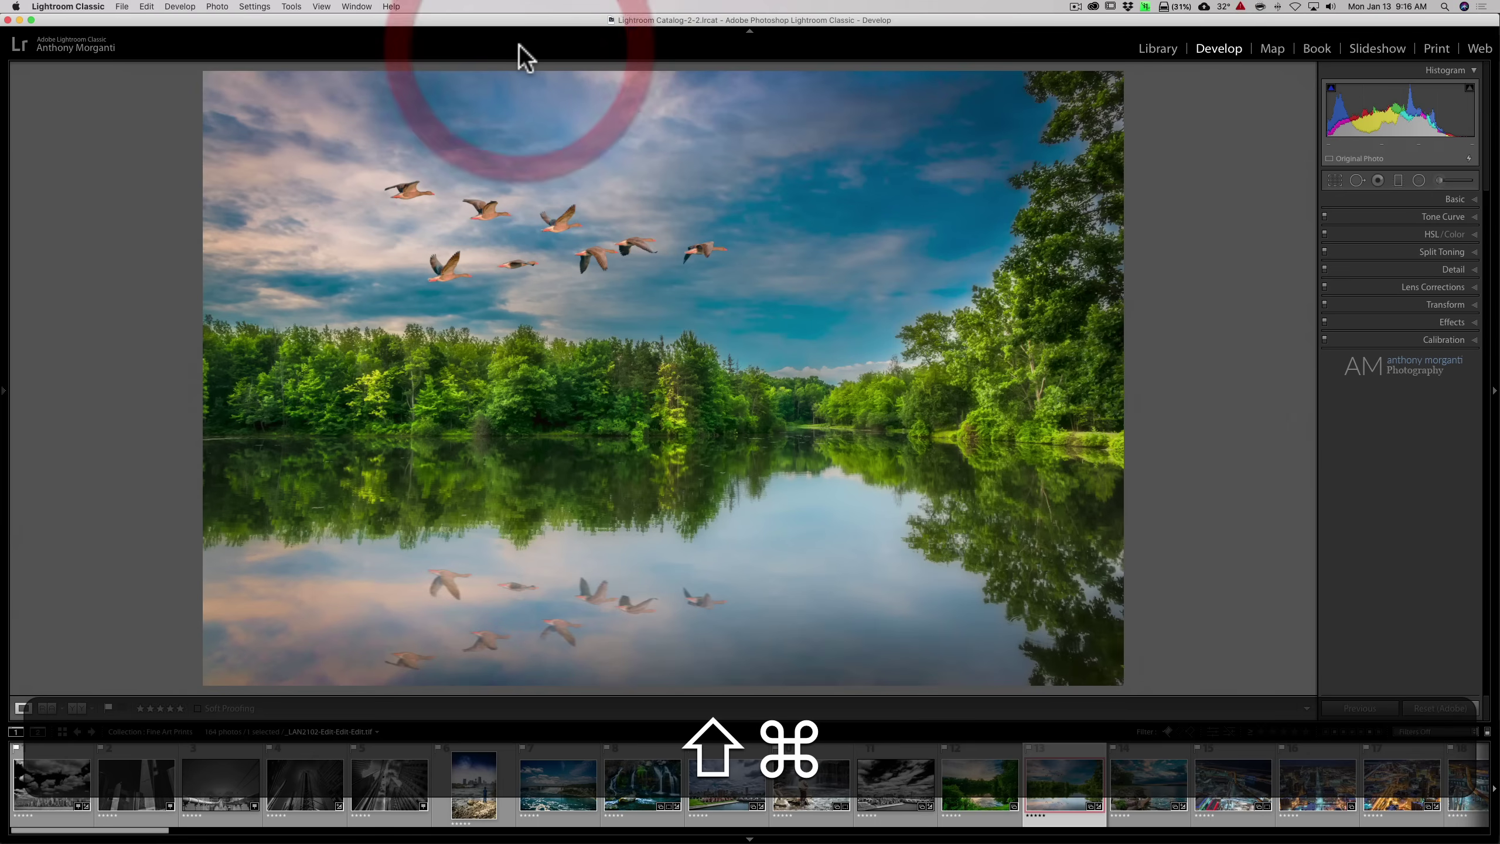
key(shift+super+i)
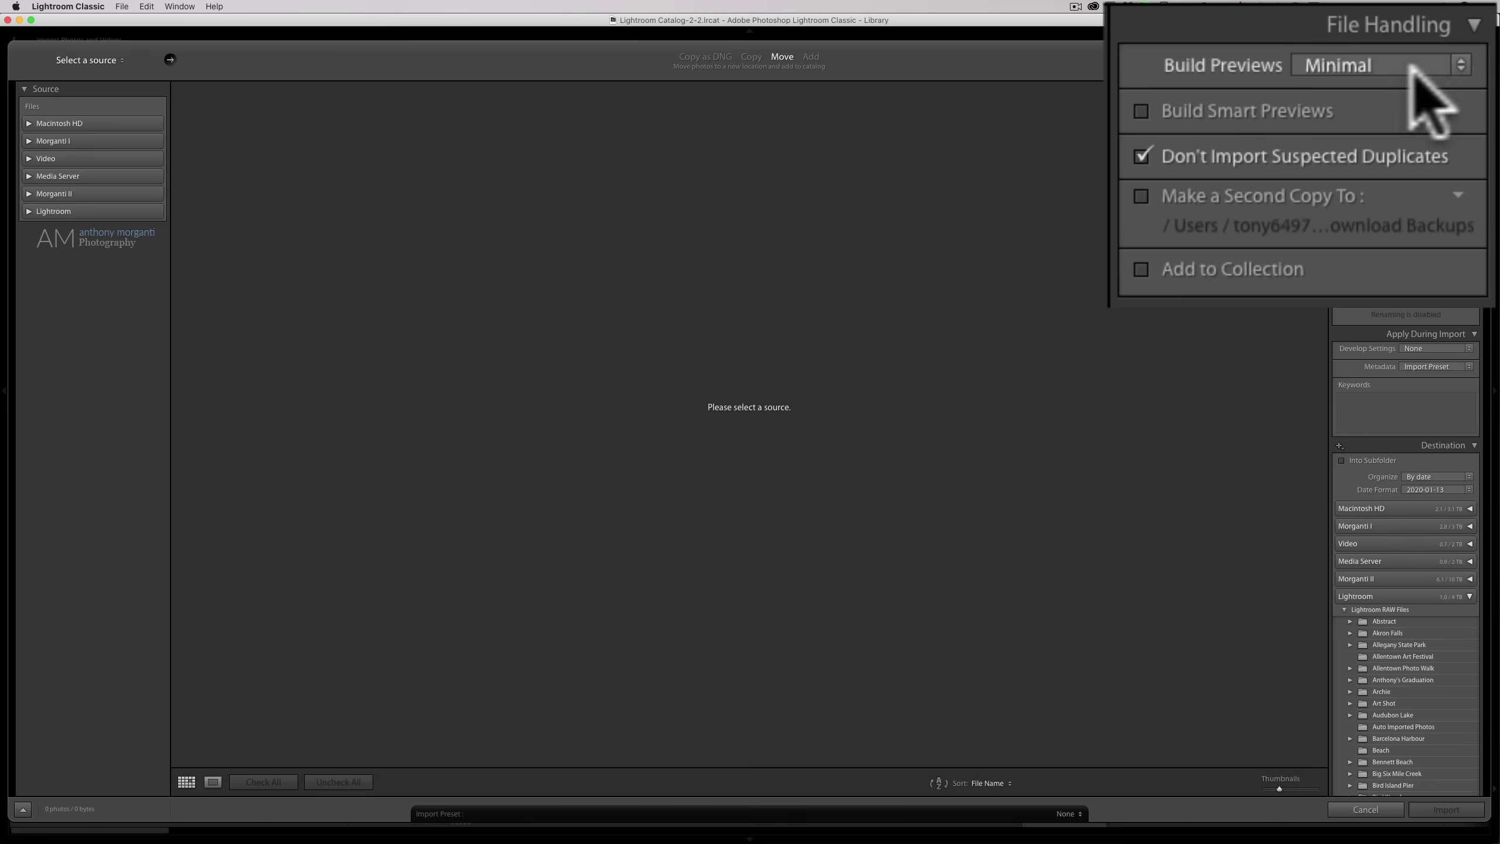
click(1460, 65)
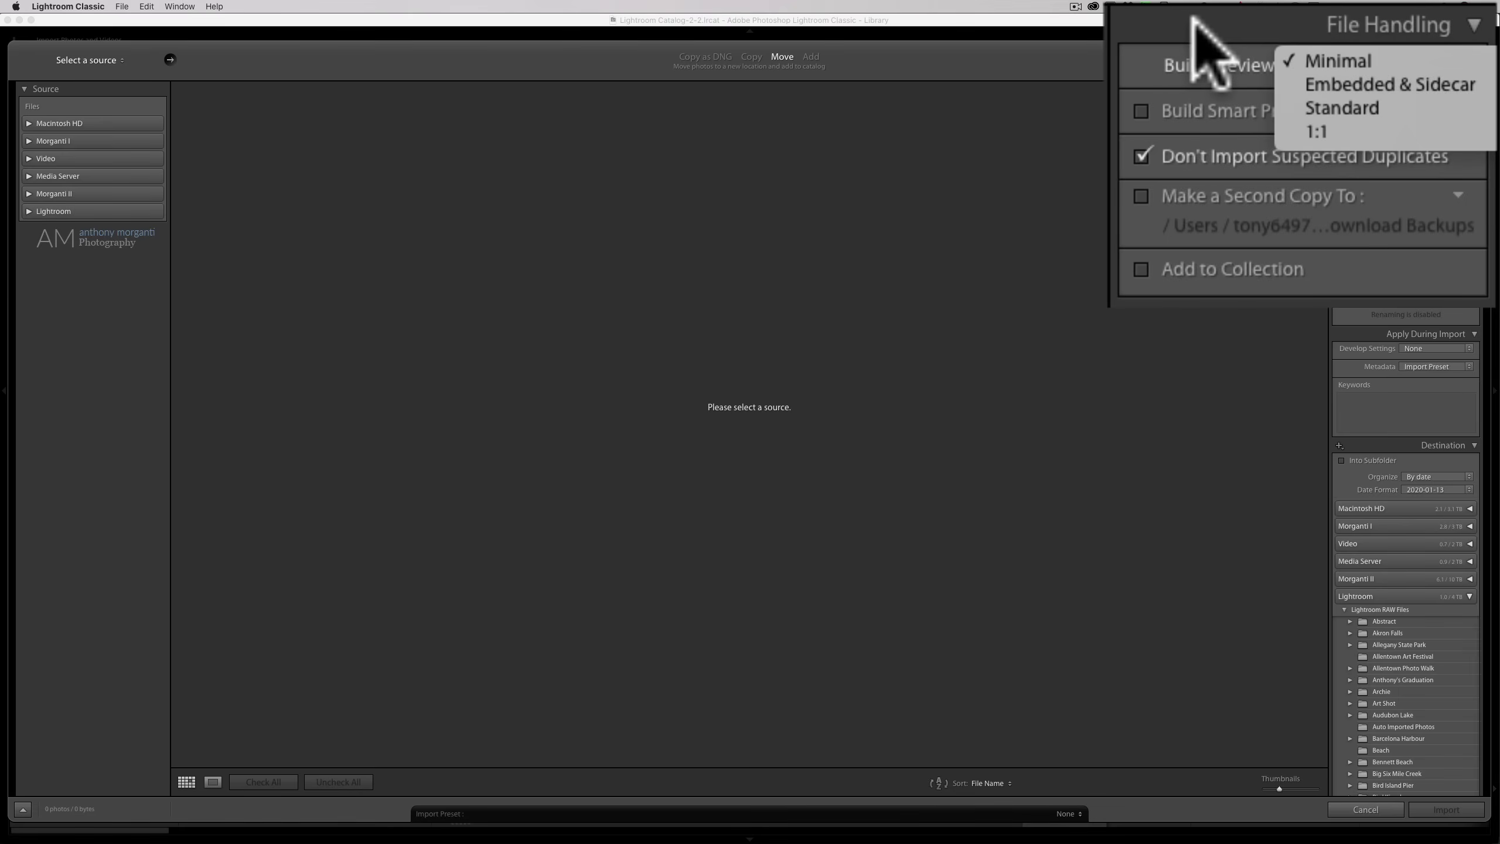
click(1193, 42)
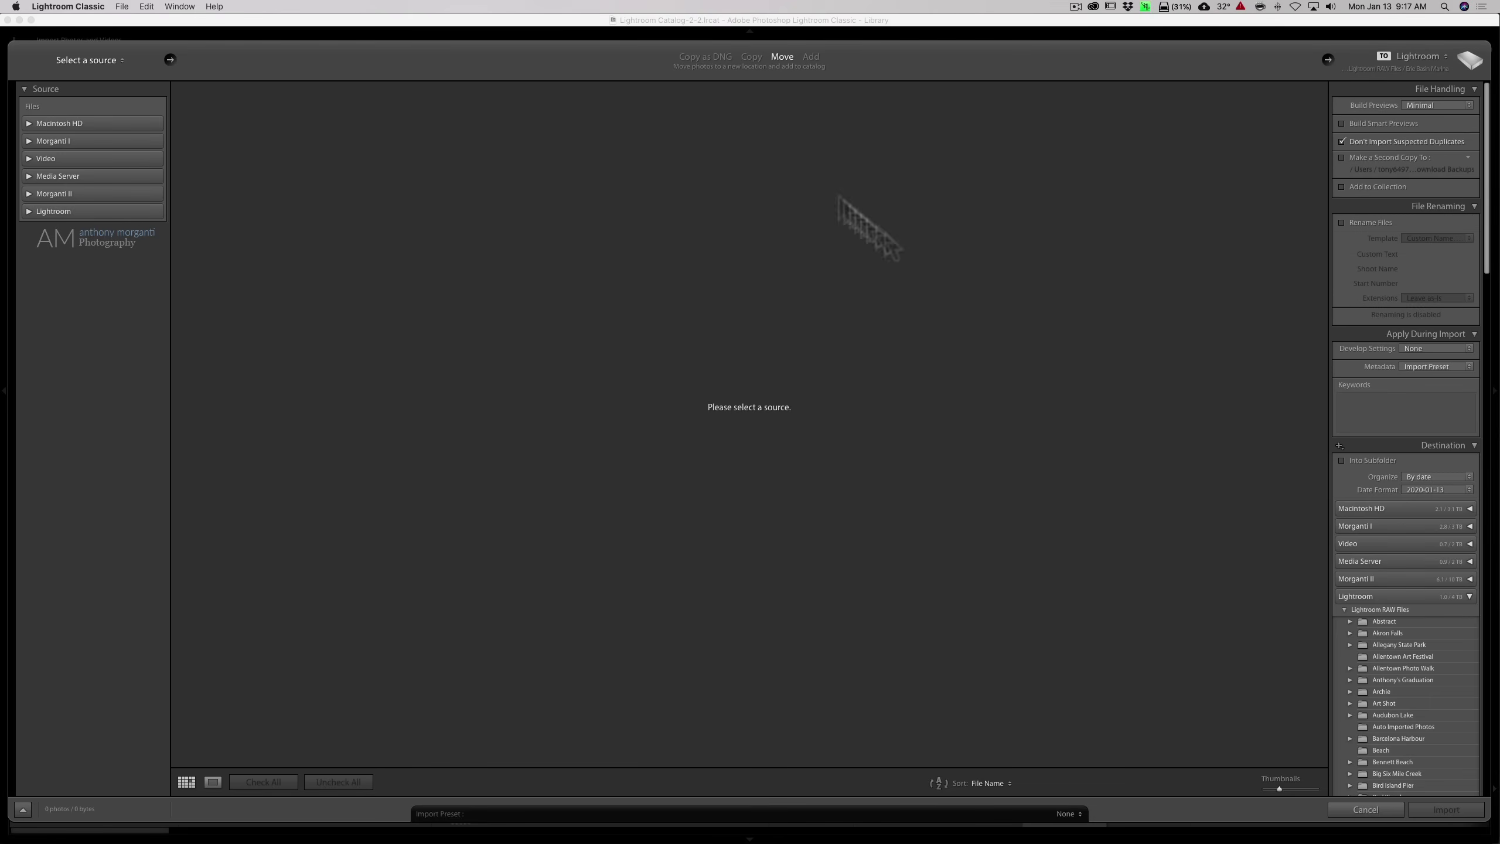
Cancel the import and browse the city, lighthouse, sunset, bridge and arena photos in Develop
click(1366, 810)
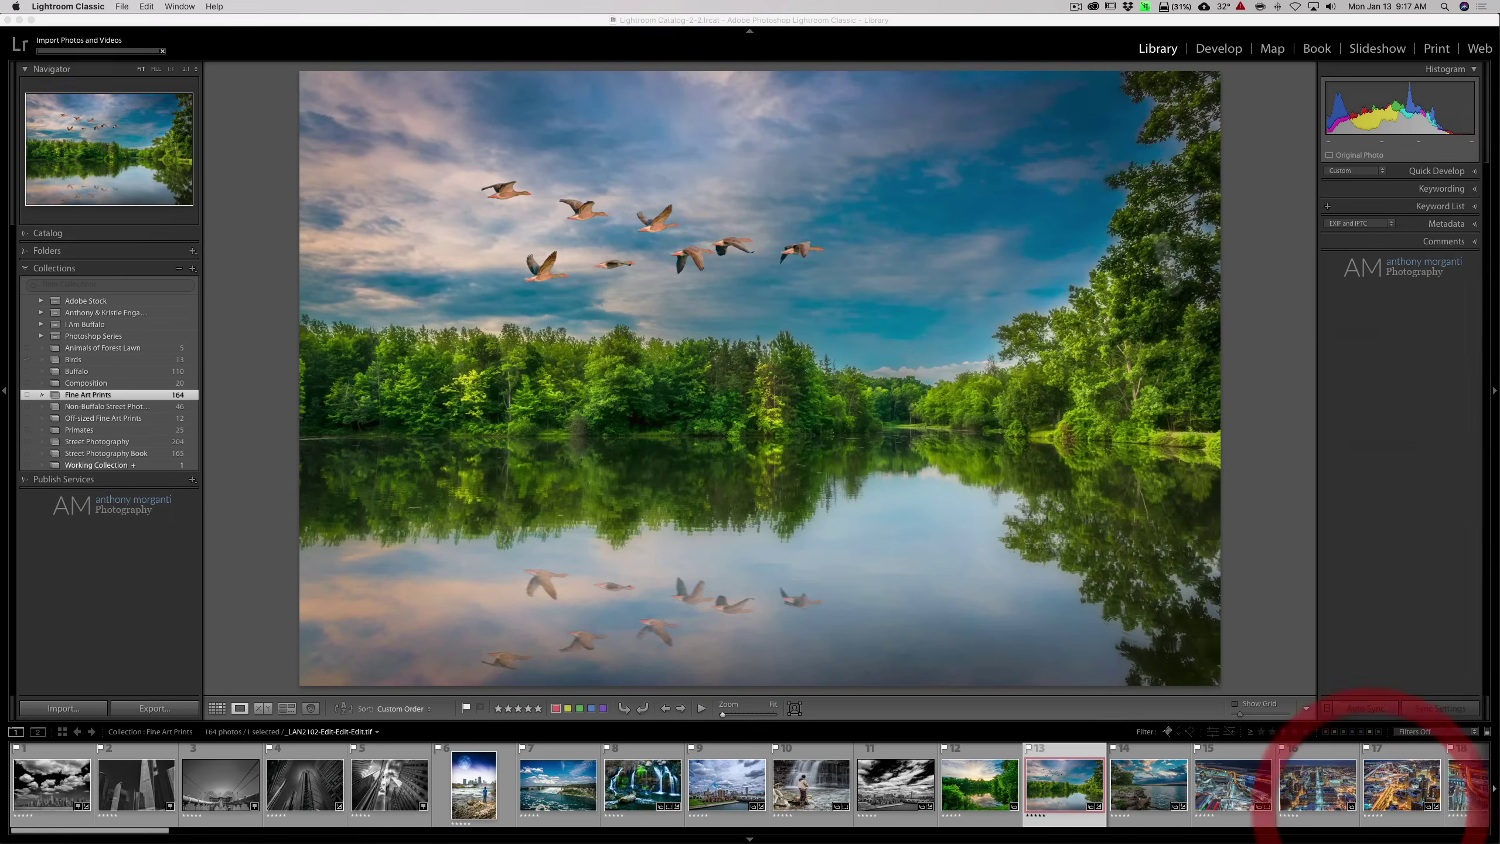
click(1218, 50)
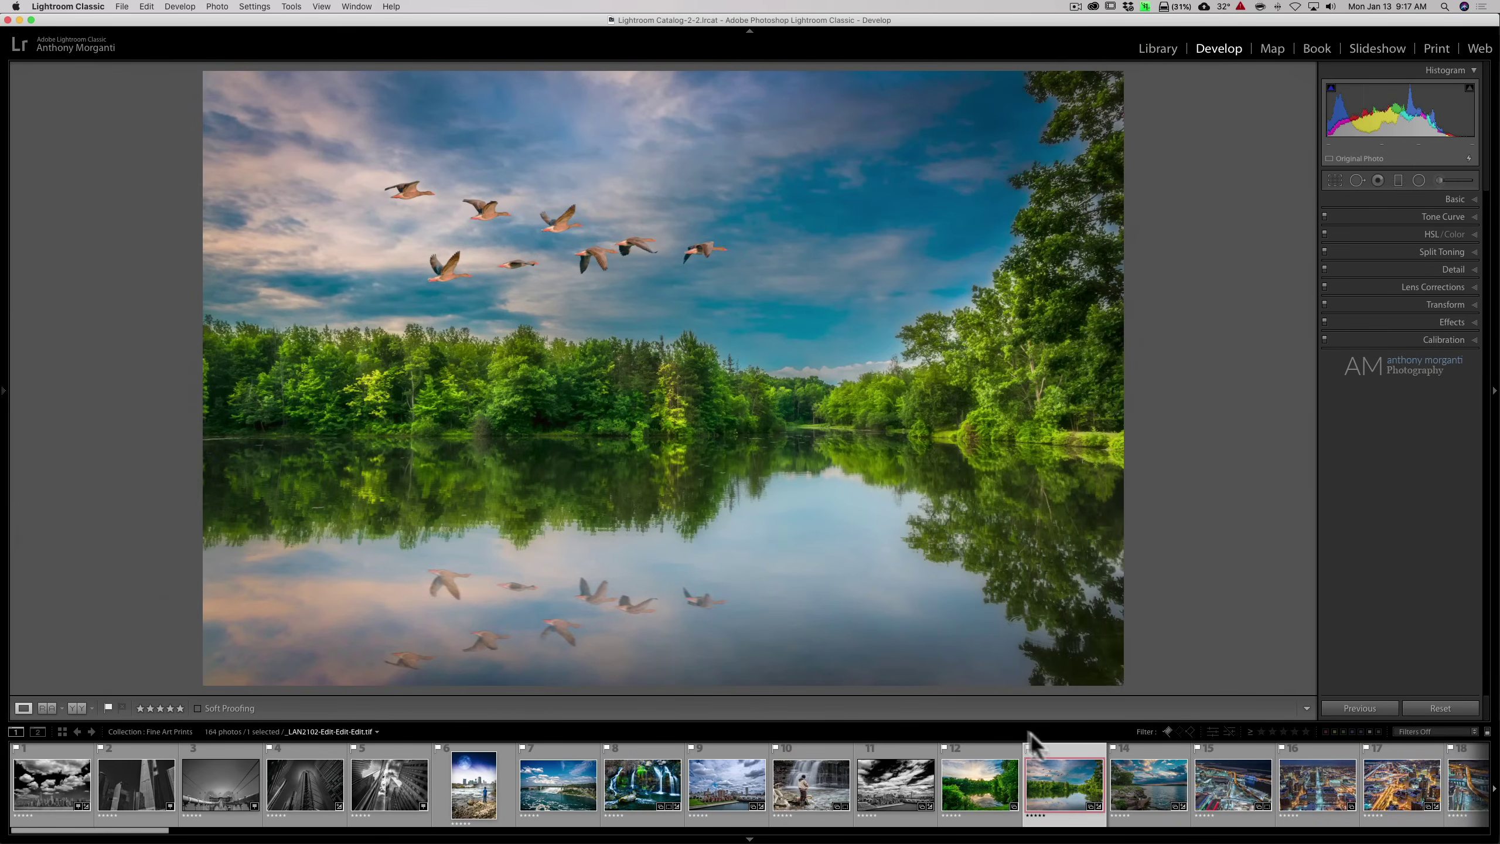
click(1324, 783)
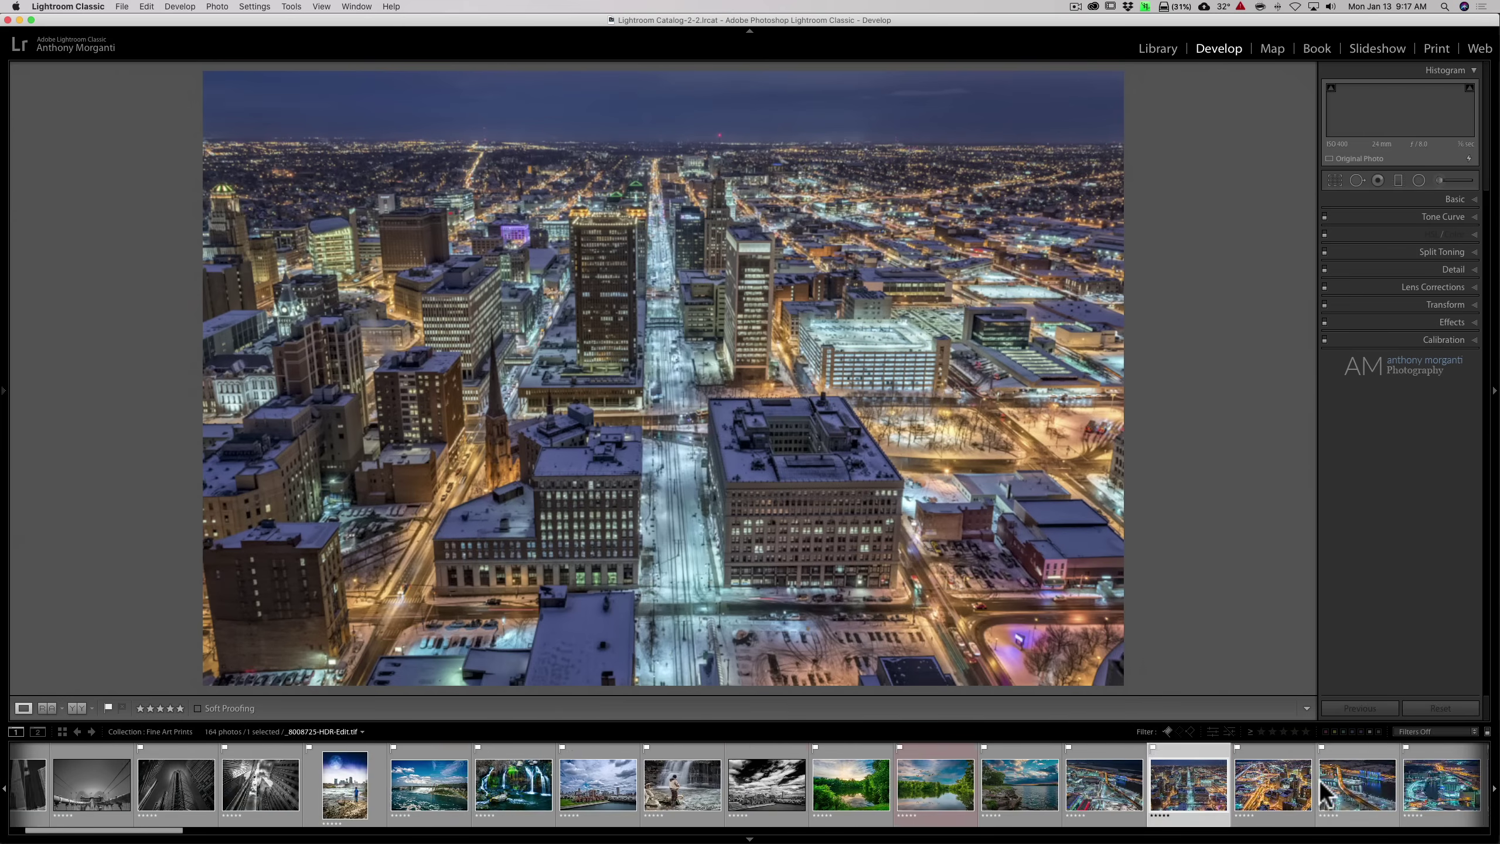
click(1297, 796)
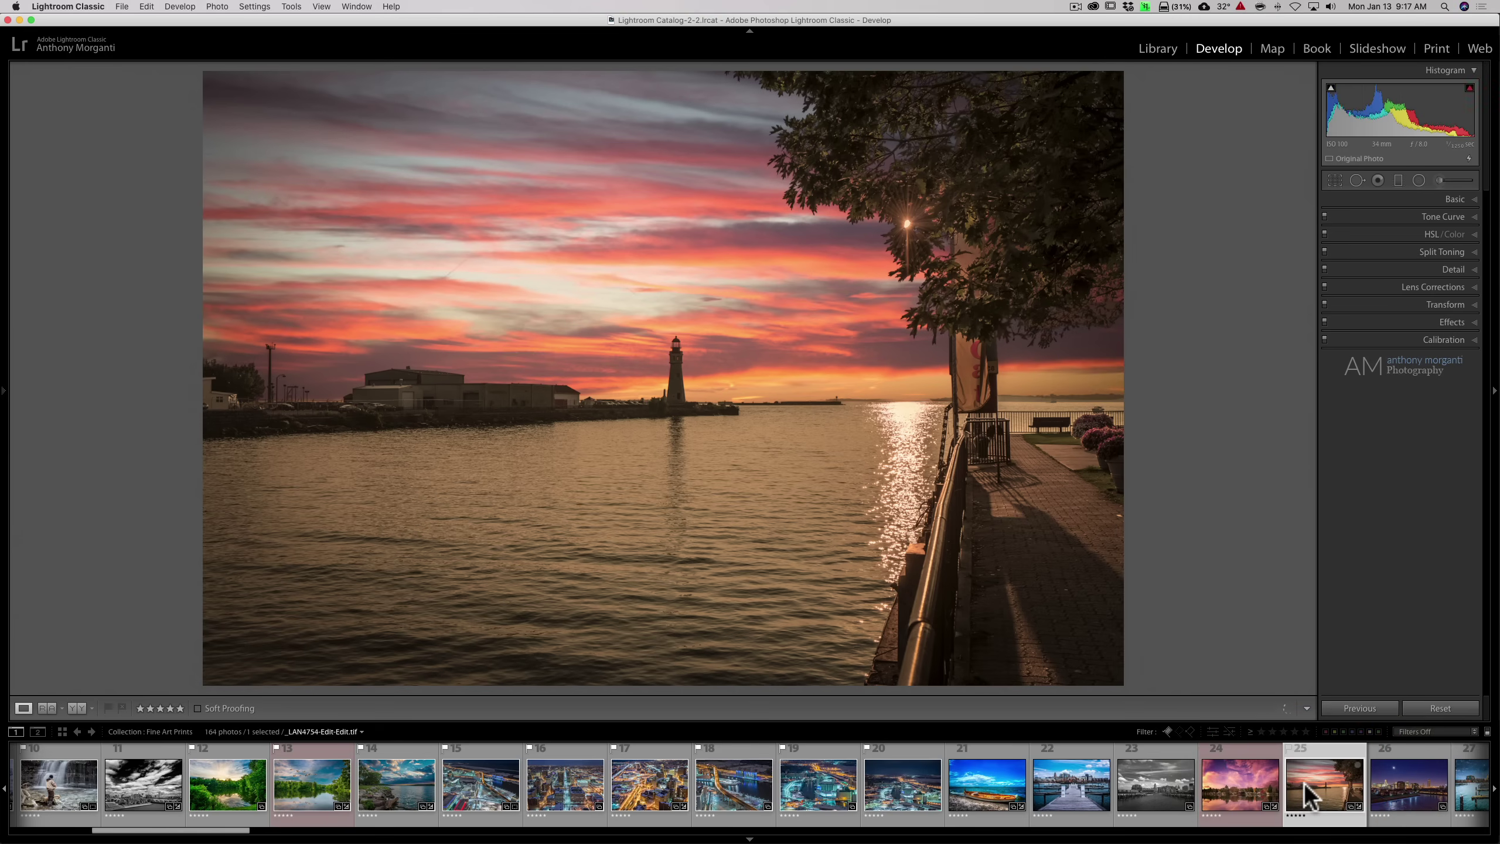
click(1276, 798)
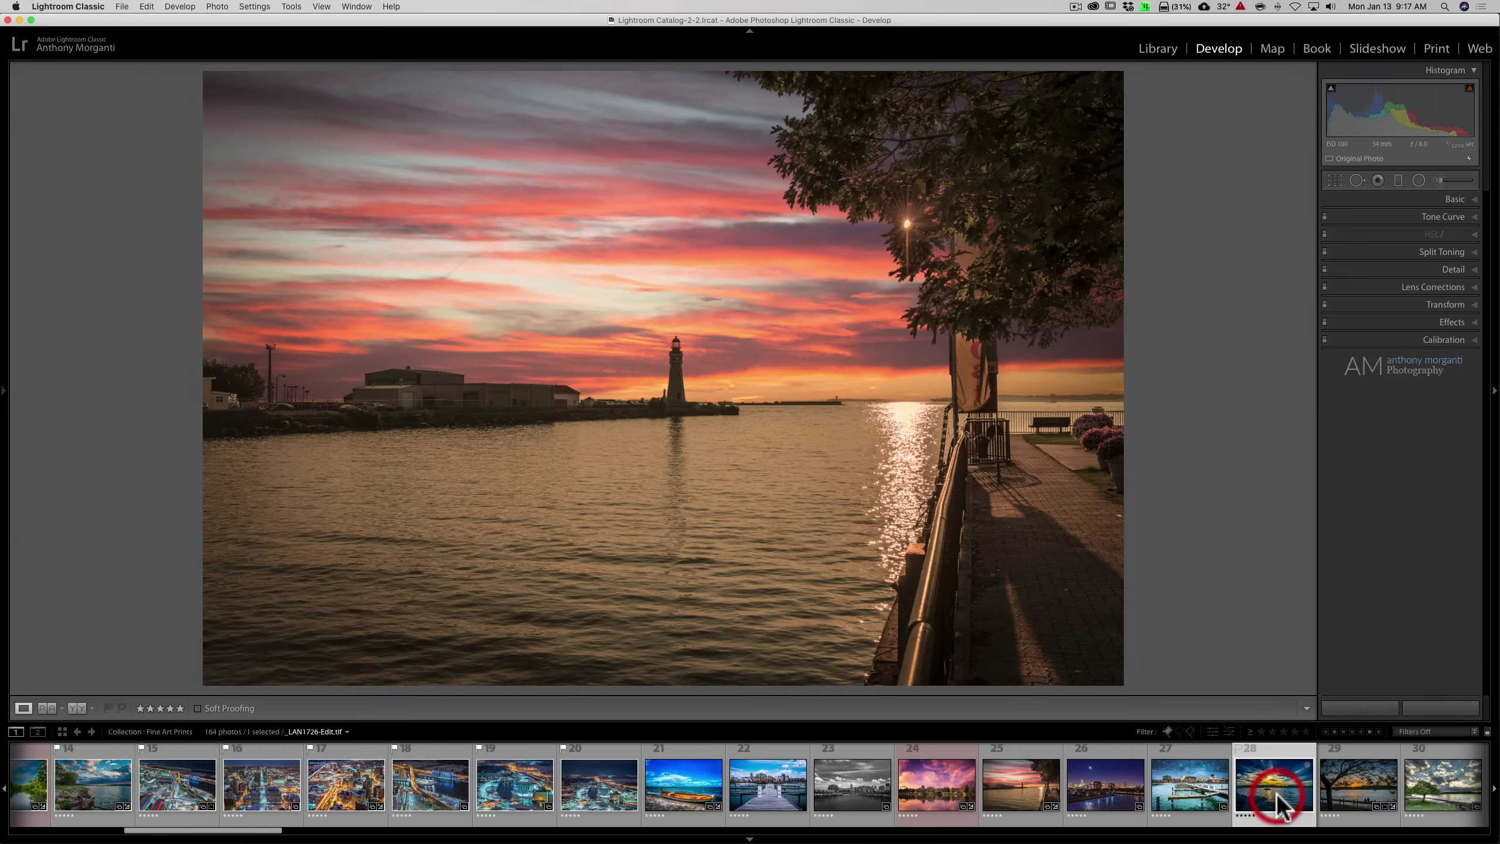
click(1357, 786)
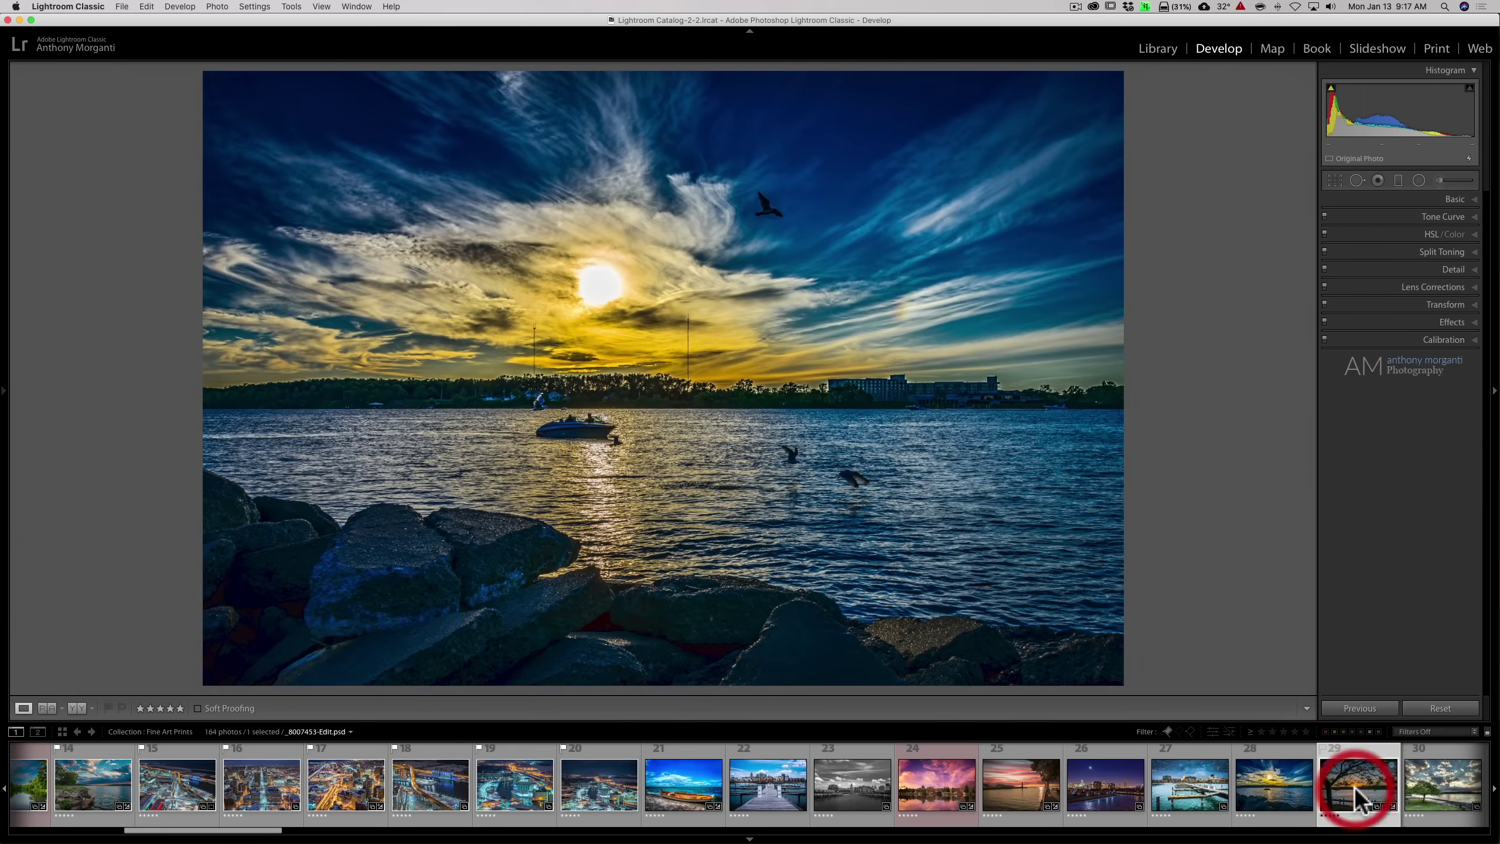
click(429, 800)
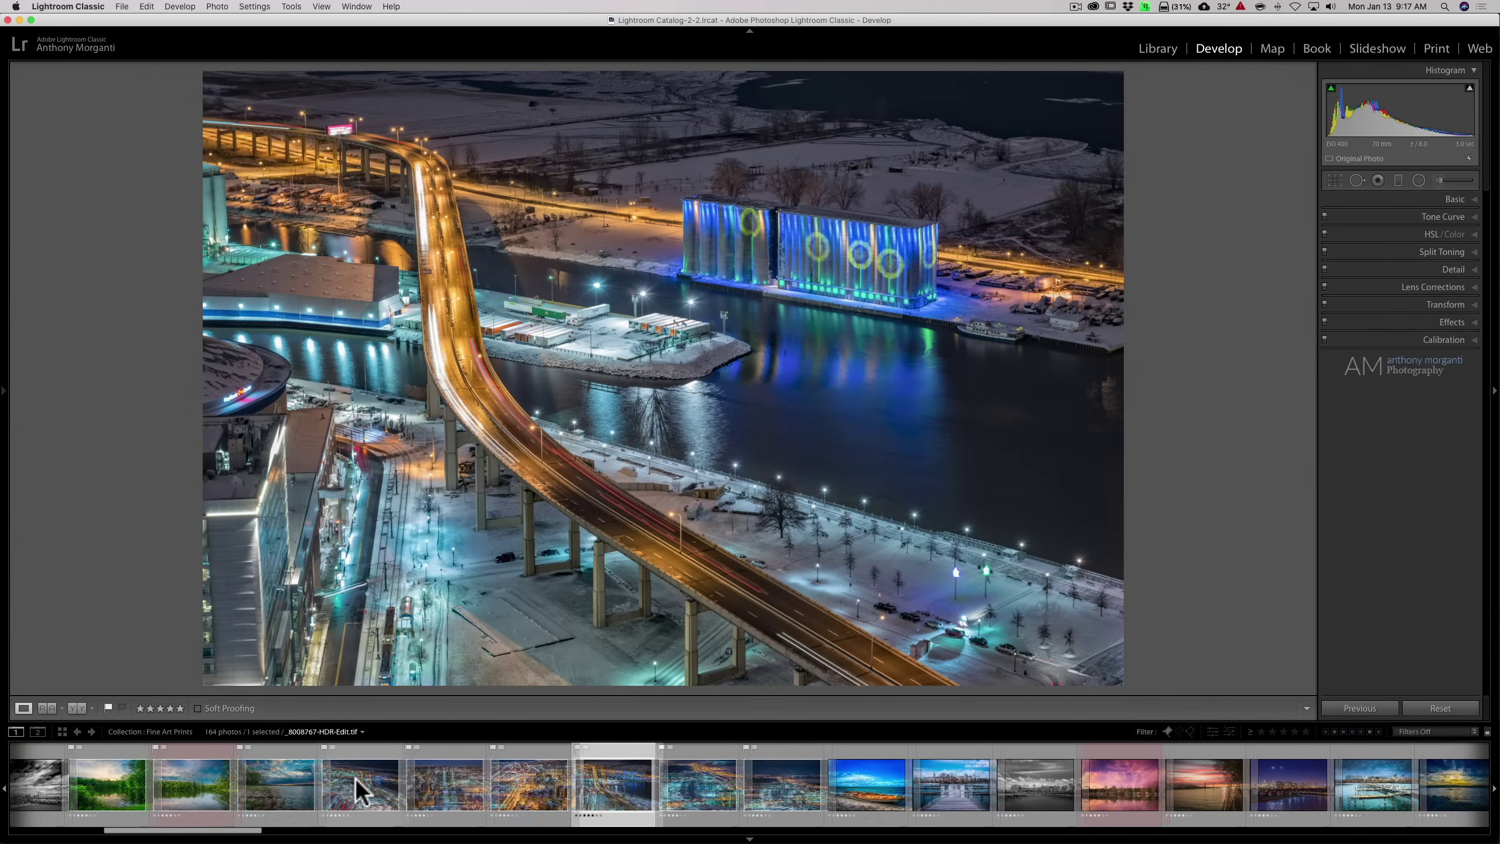
click(358, 784)
Browse the waterfall, skyscraper, Brooklyn Bridge and colour cityscape photos in the filmstrip
scroll(330, 786, left, 8)
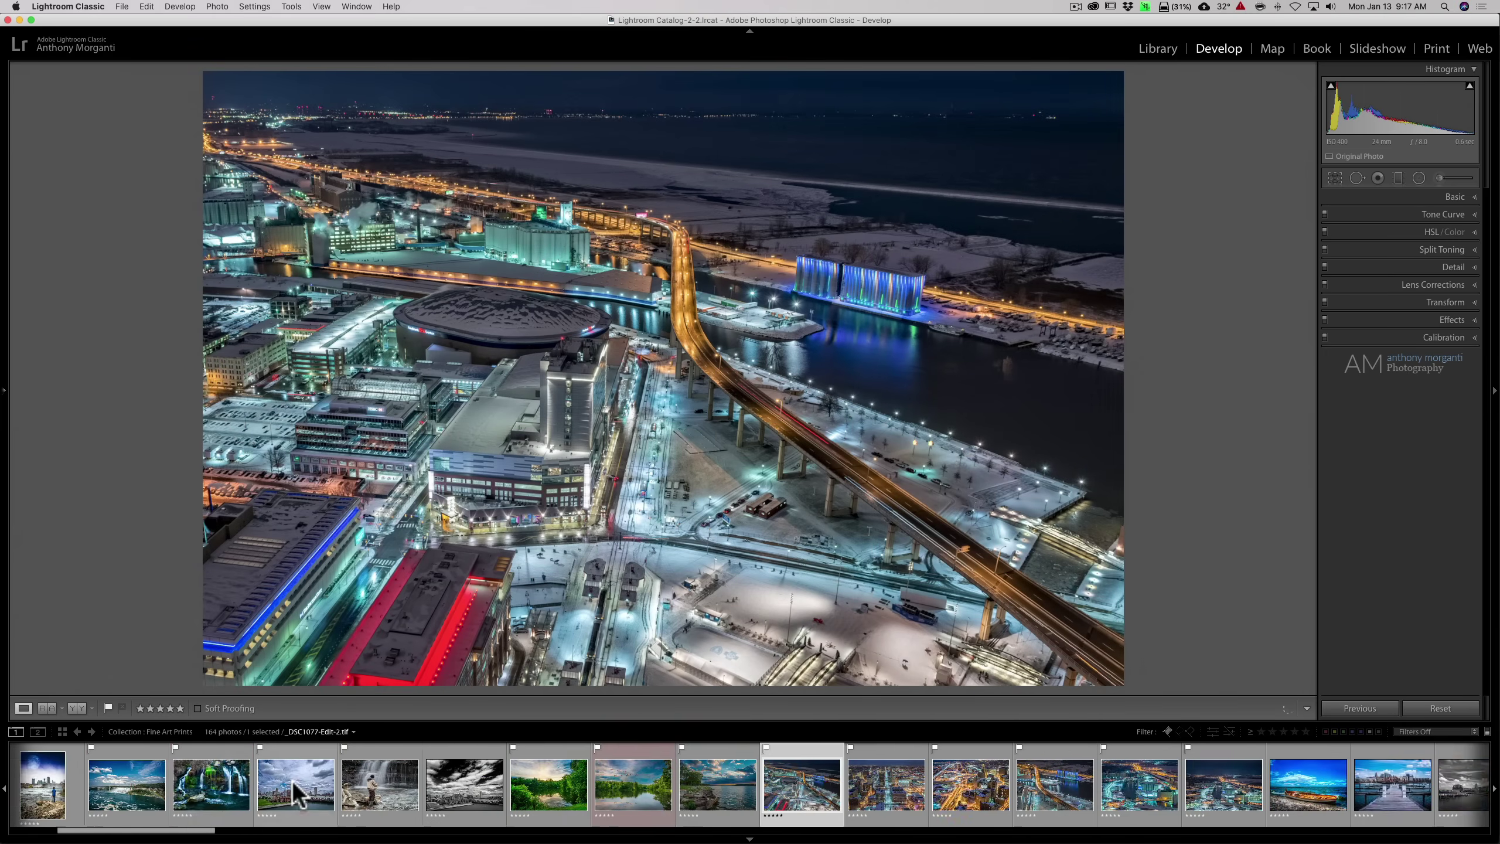
click(376, 785)
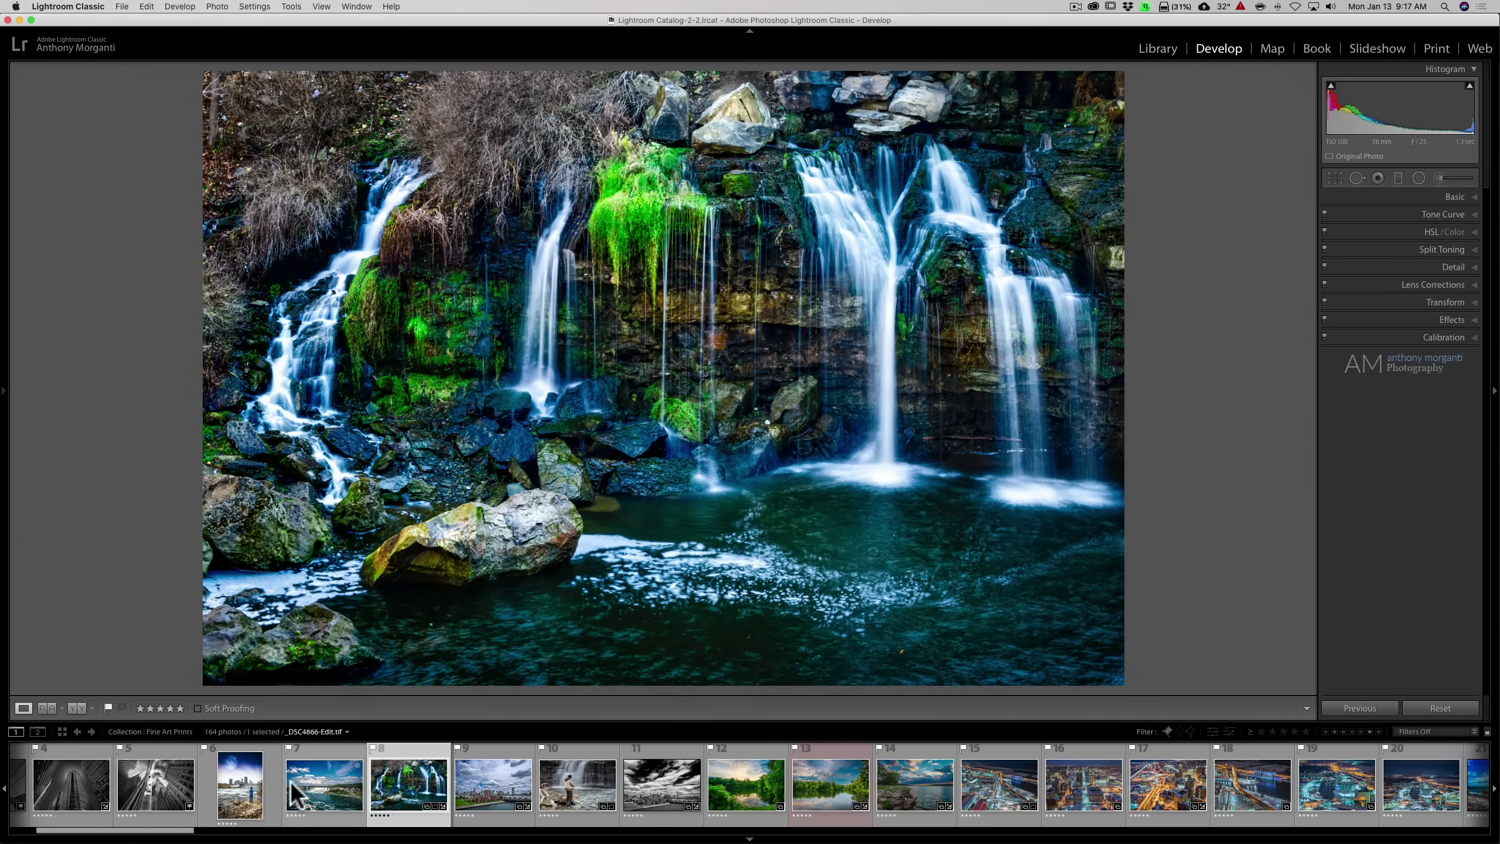
click(165, 794)
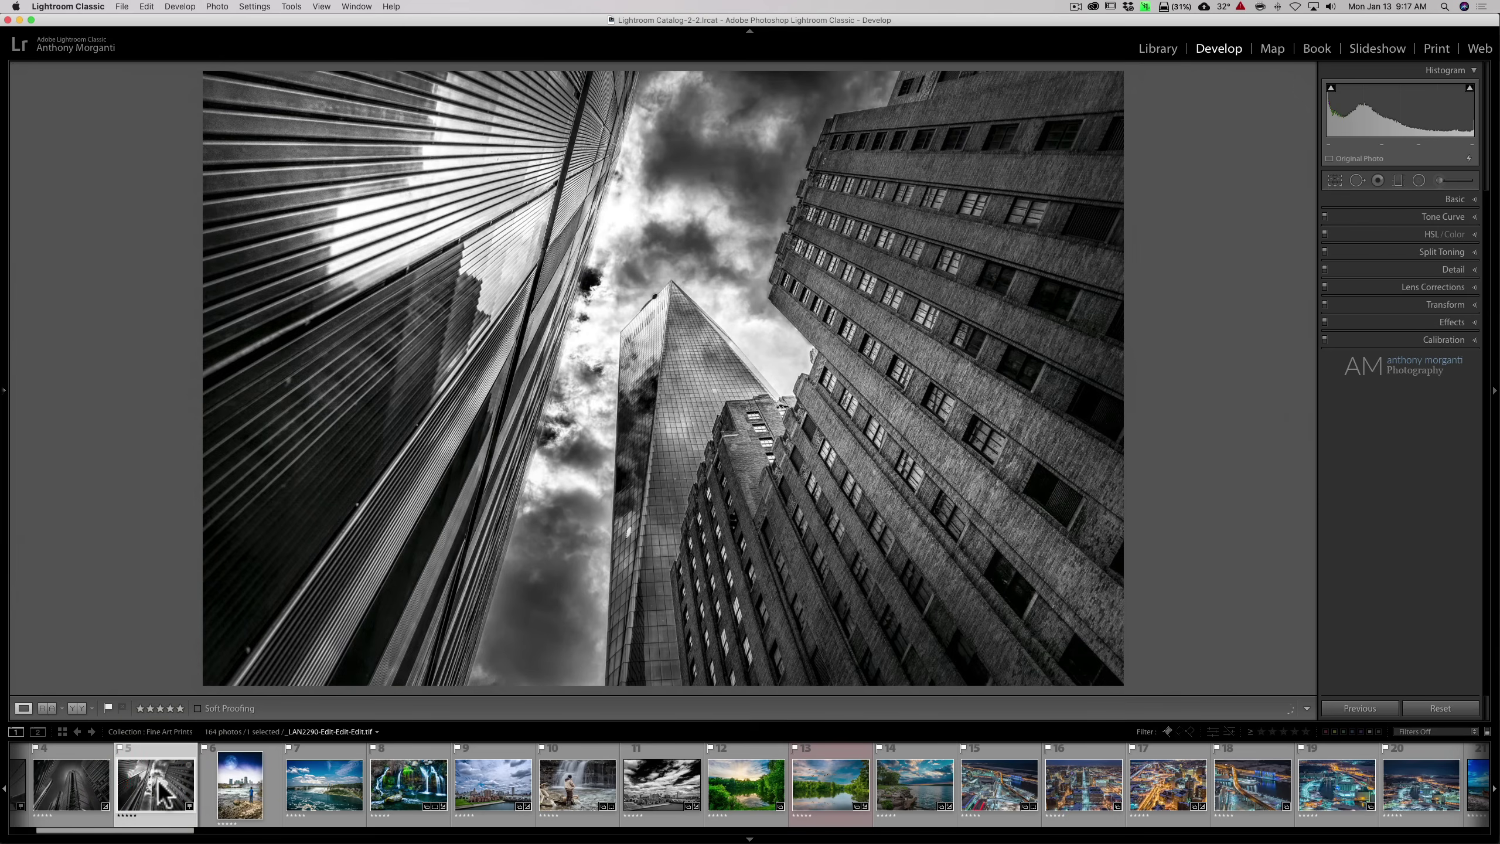
scroll(165, 794, left, 4)
click(278, 786)
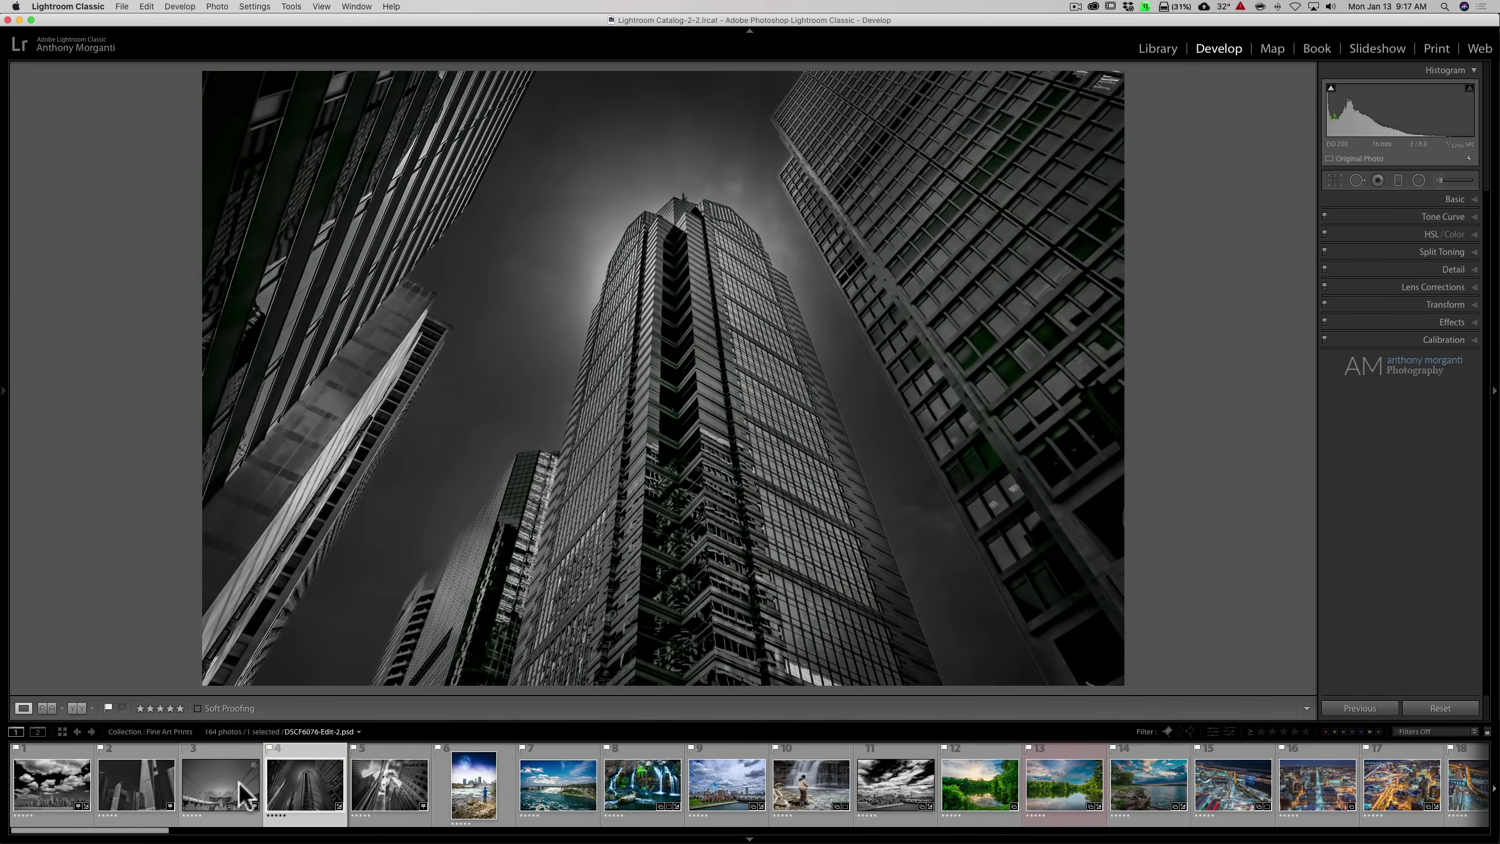
click(245, 794)
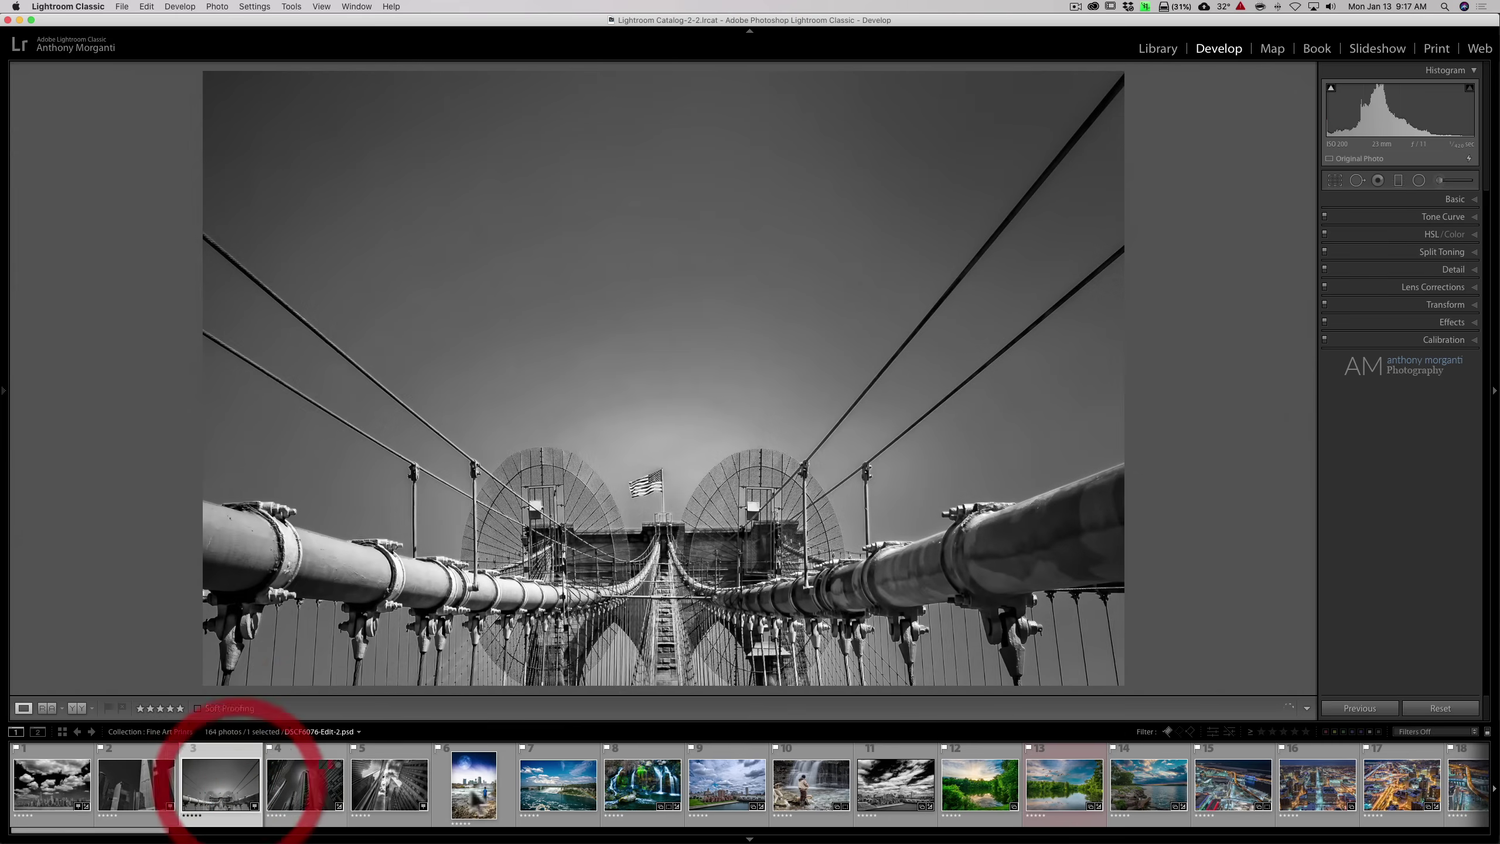
click(728, 788)
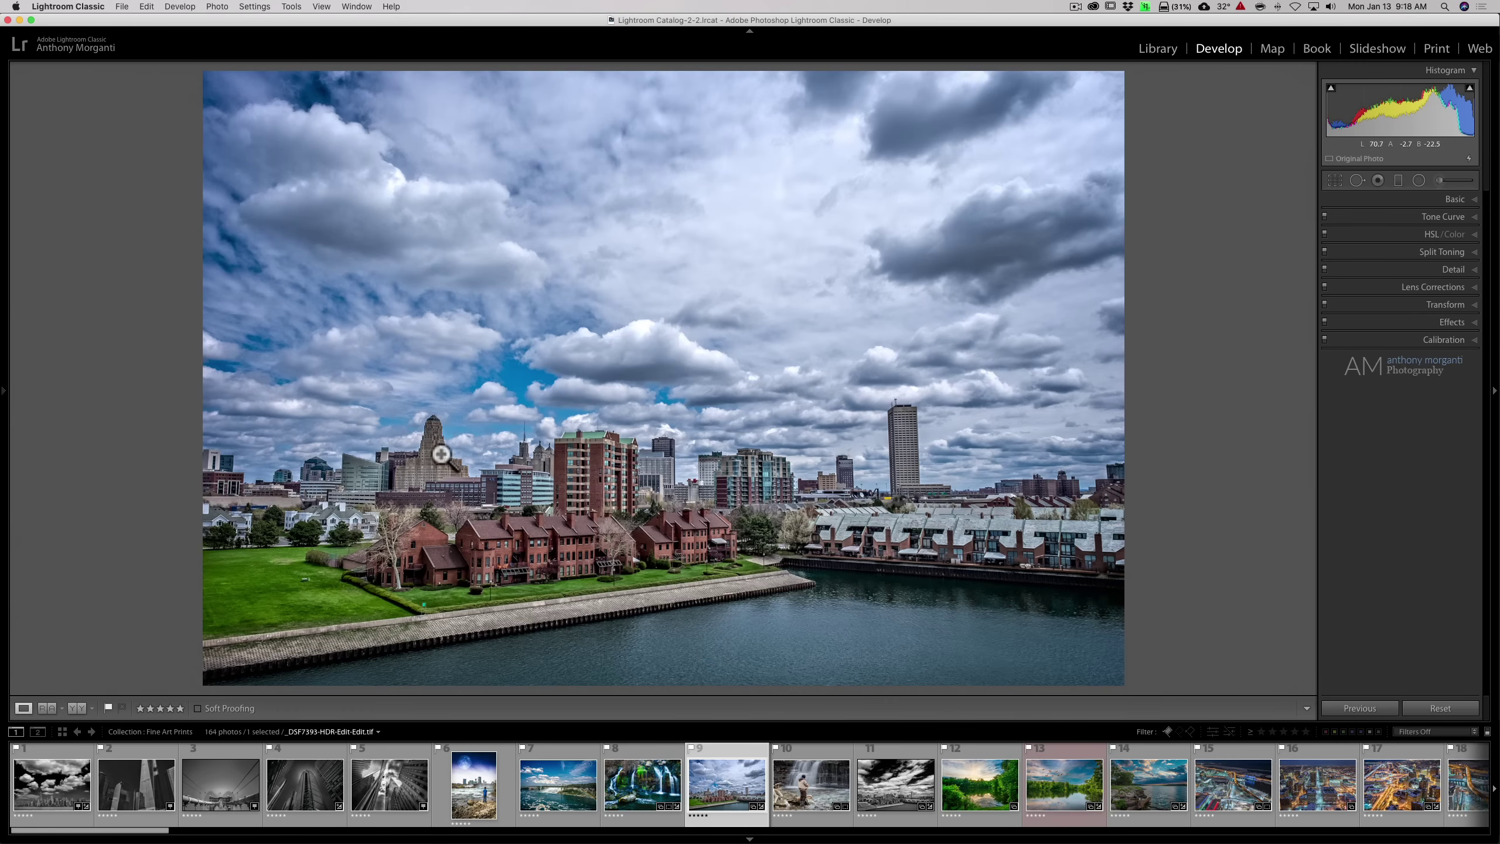
click(68, 8)
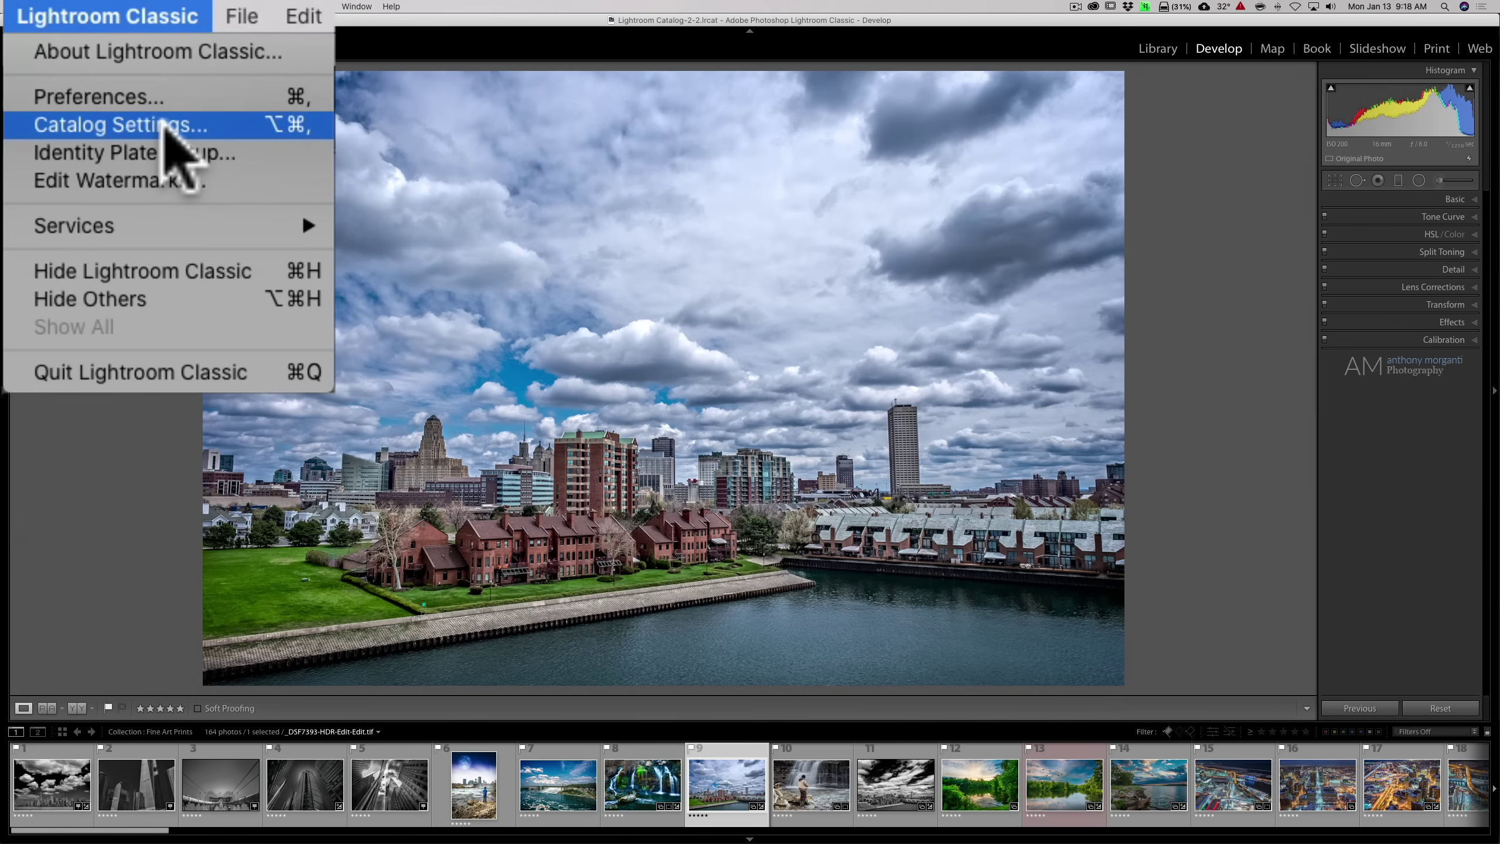
Review Catalog Settings File Handling, keeping 1:1 previews discarded After 30 Days
click(166, 125)
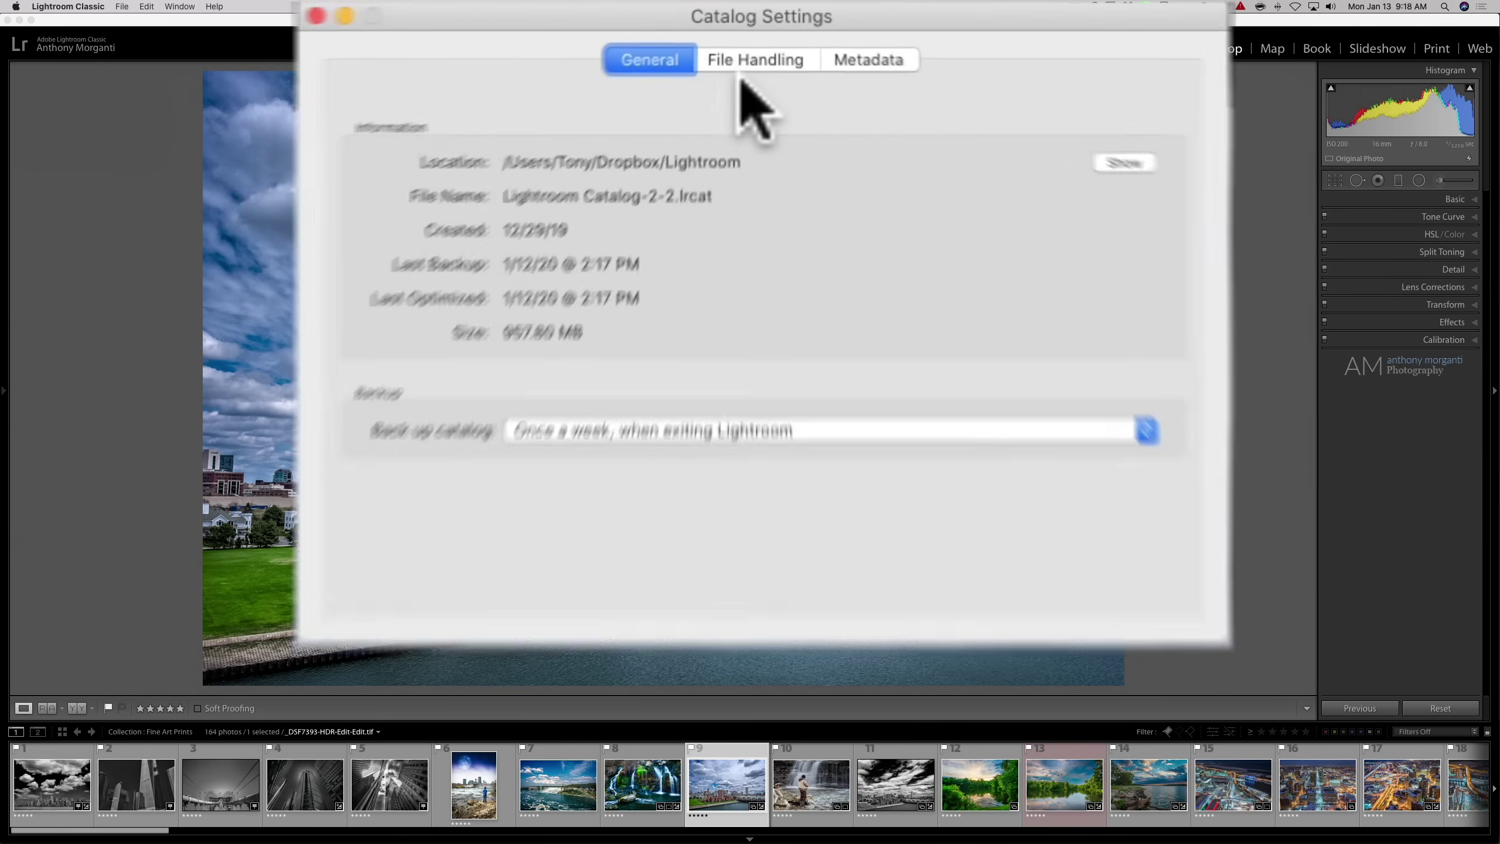
click(751, 62)
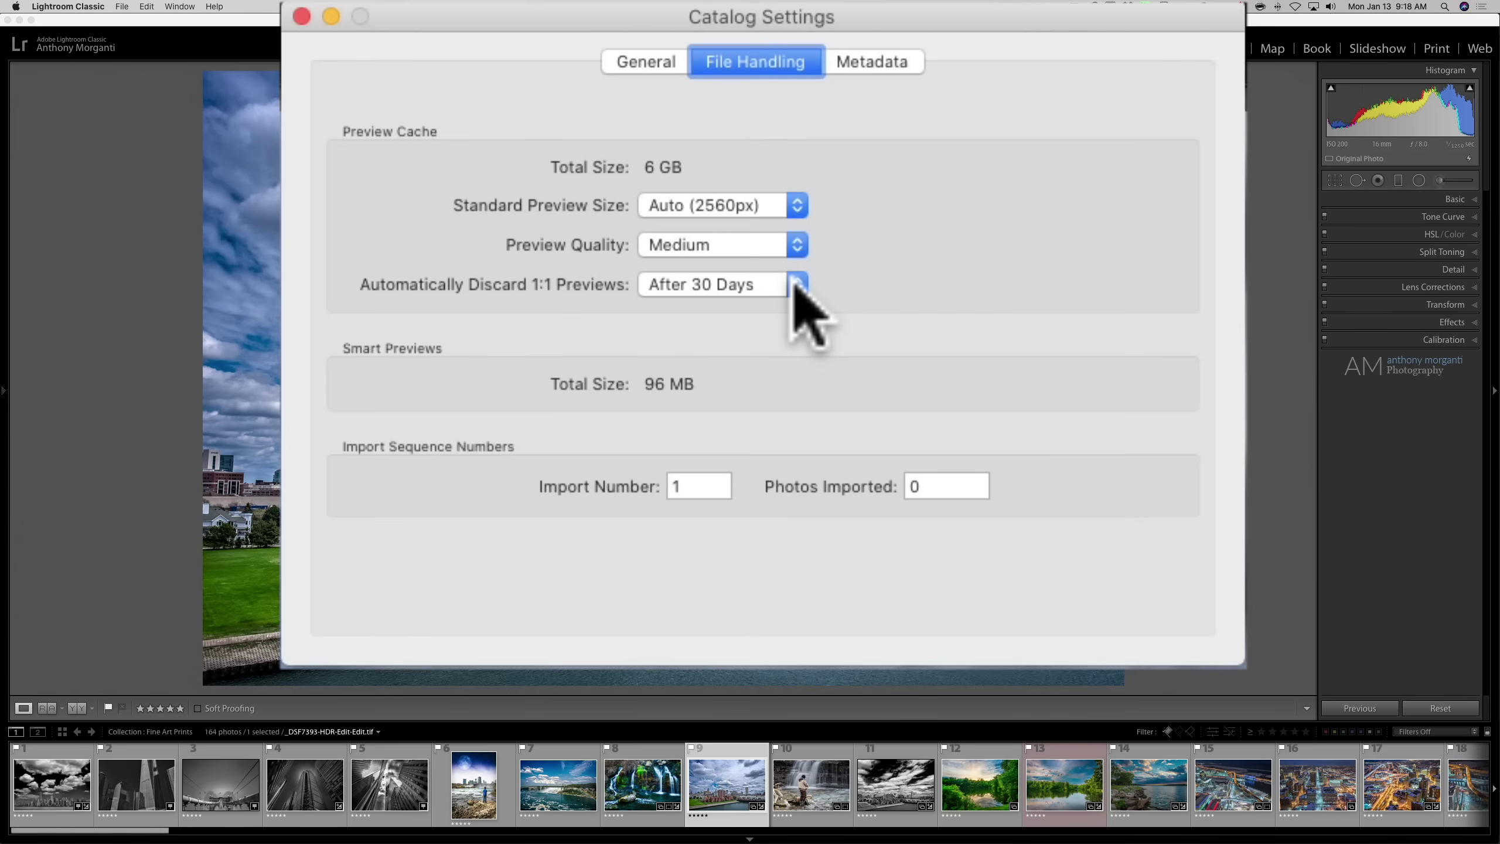
click(795, 279)
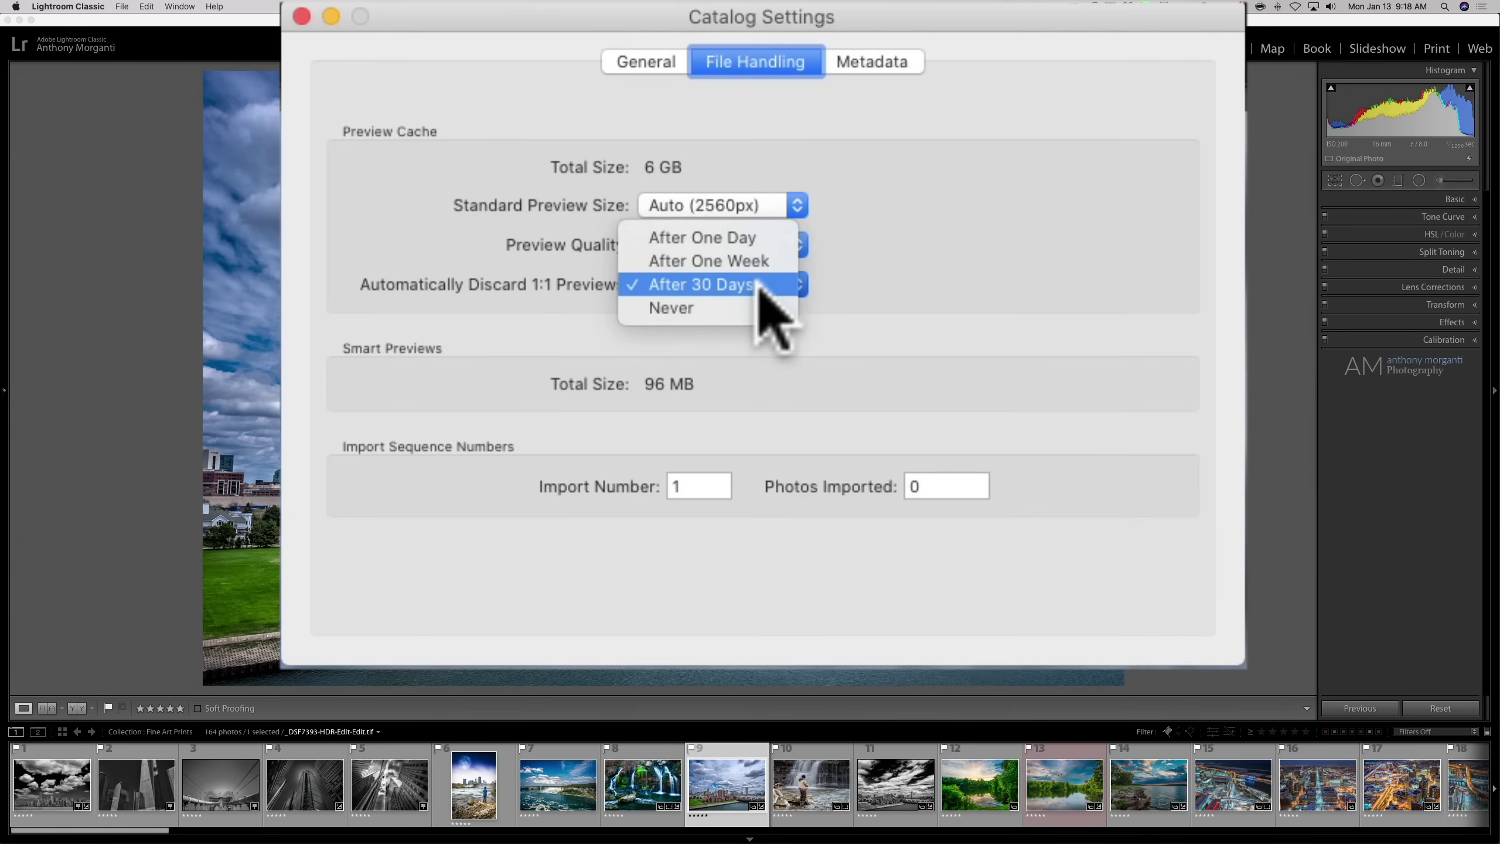
click(845, 278)
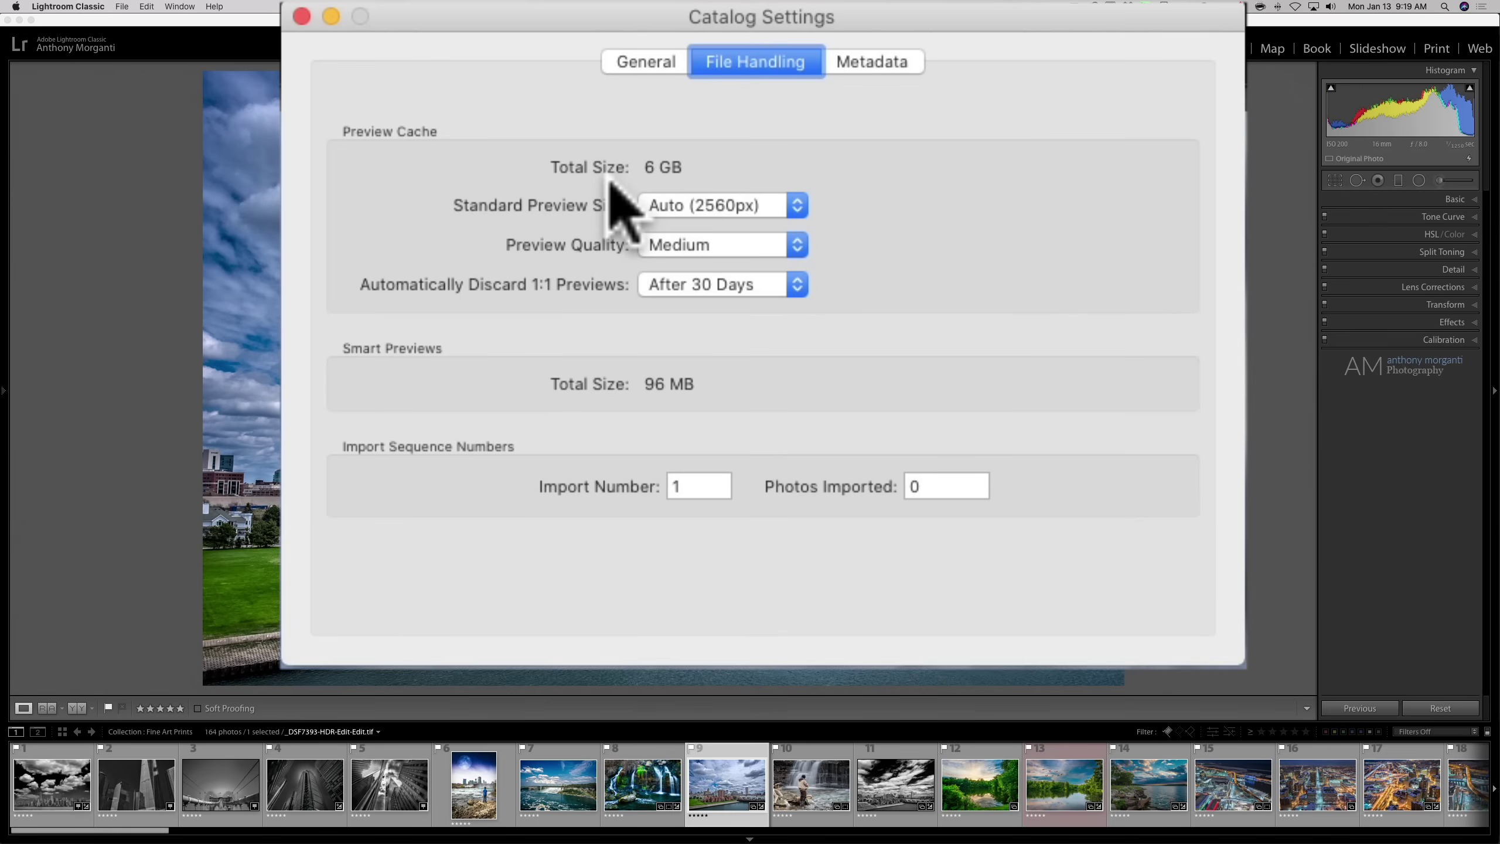
click(797, 207)
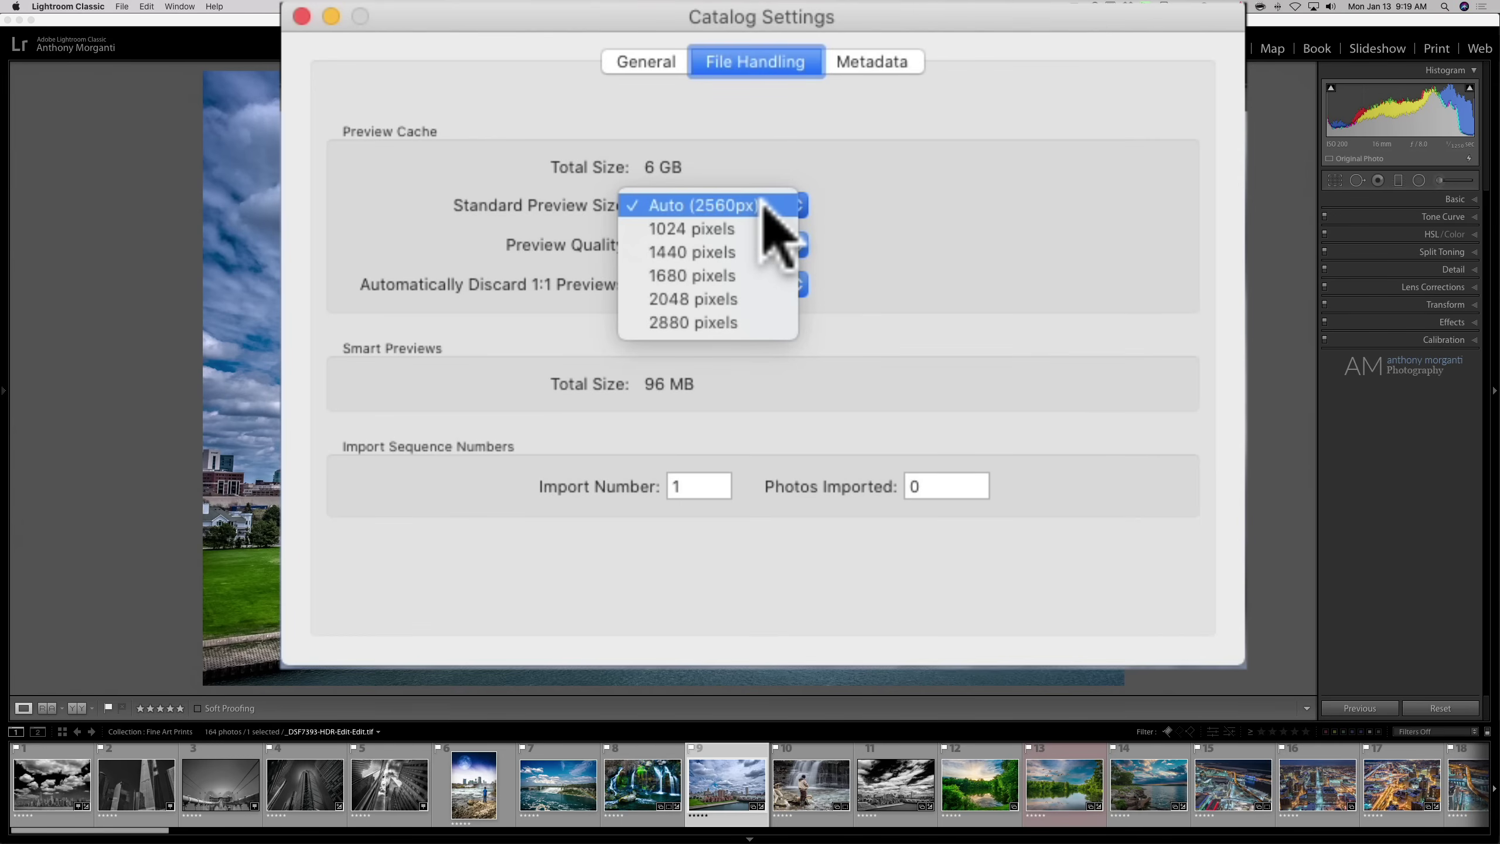
click(764, 205)
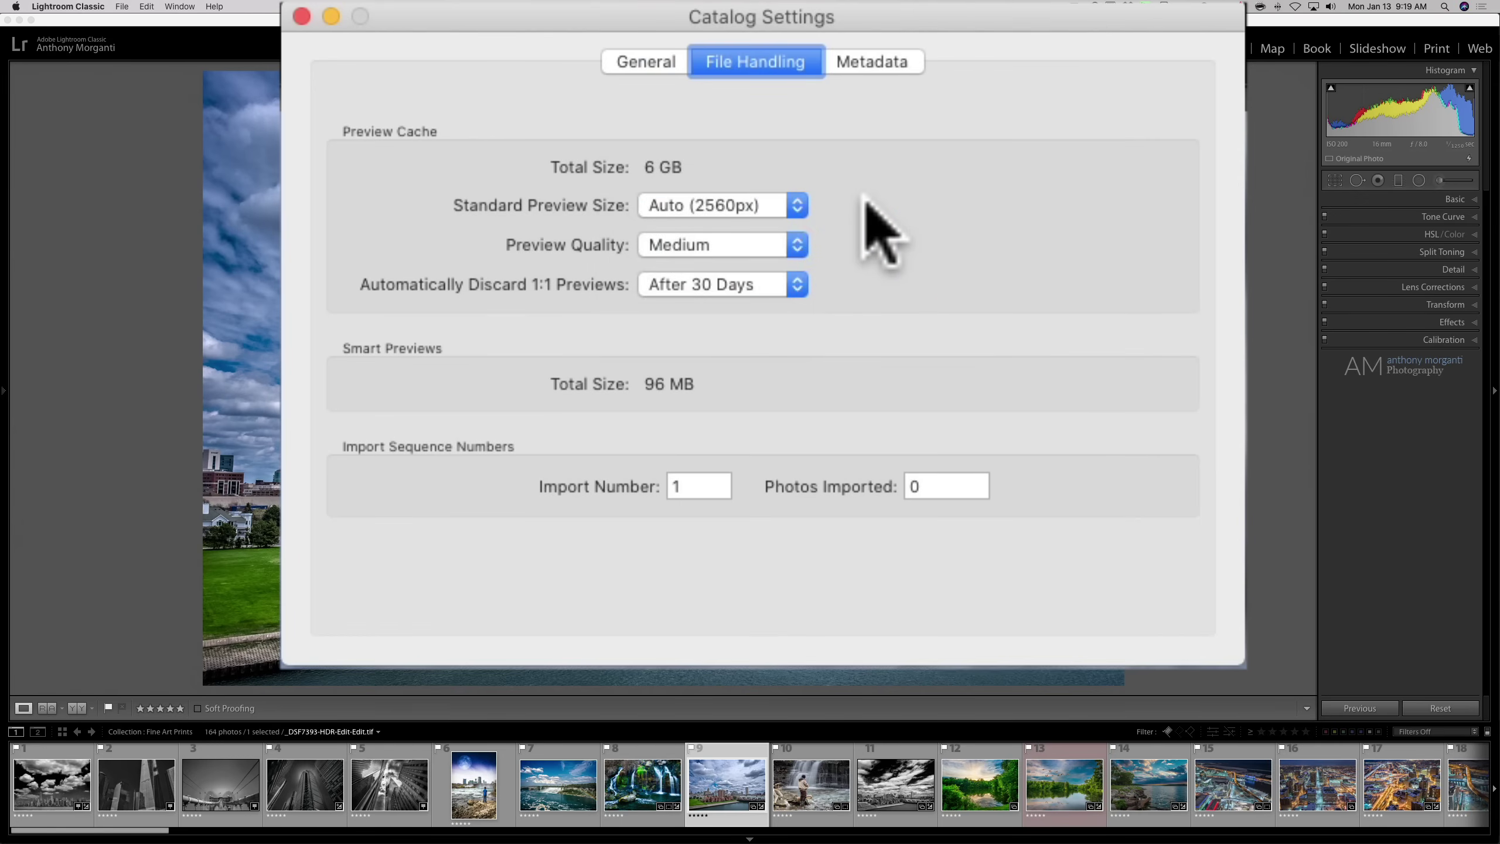
click(797, 244)
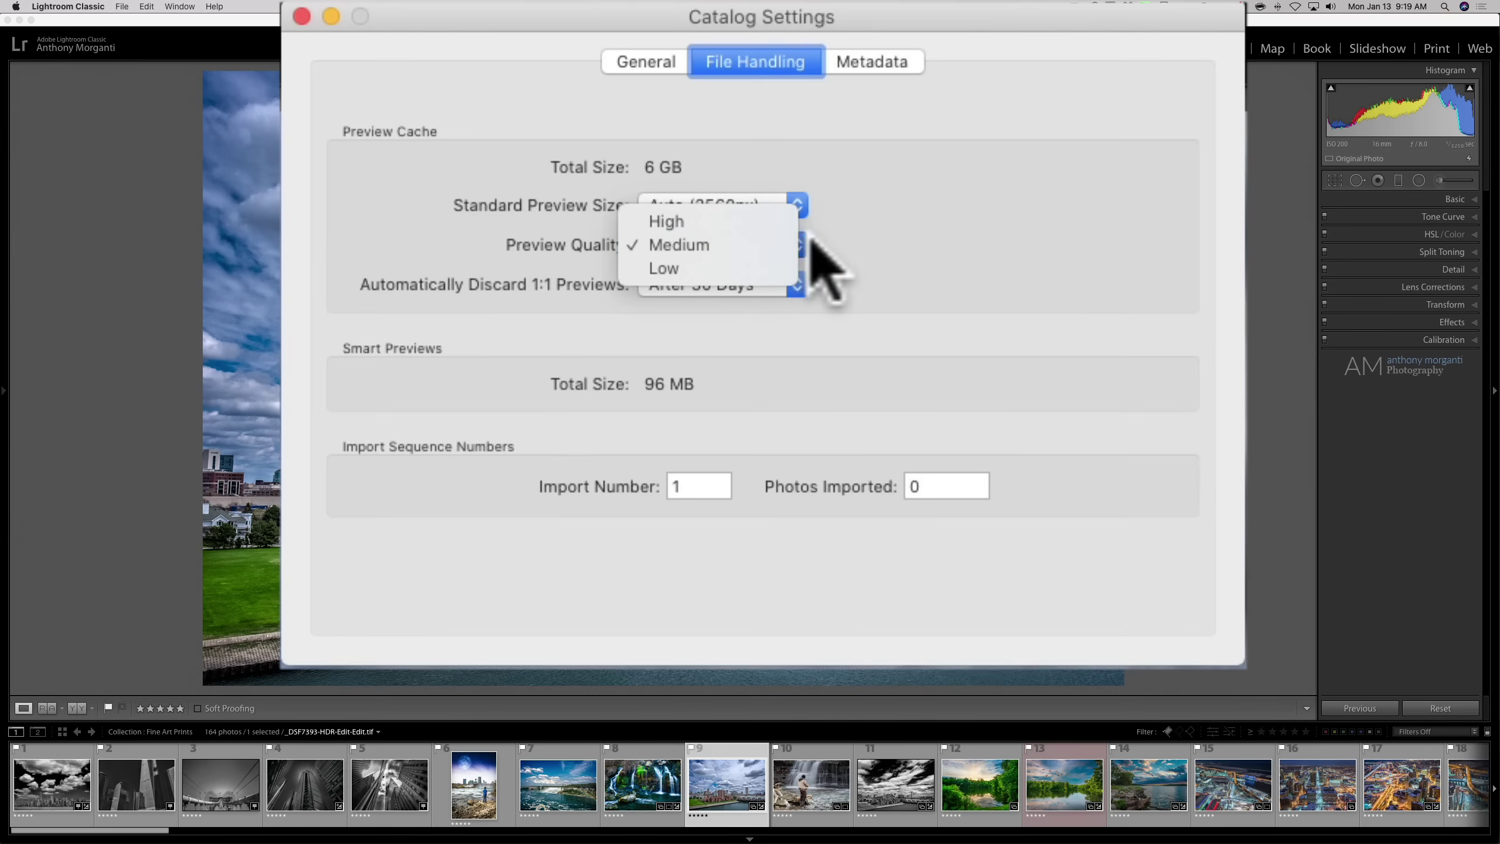
click(789, 243)
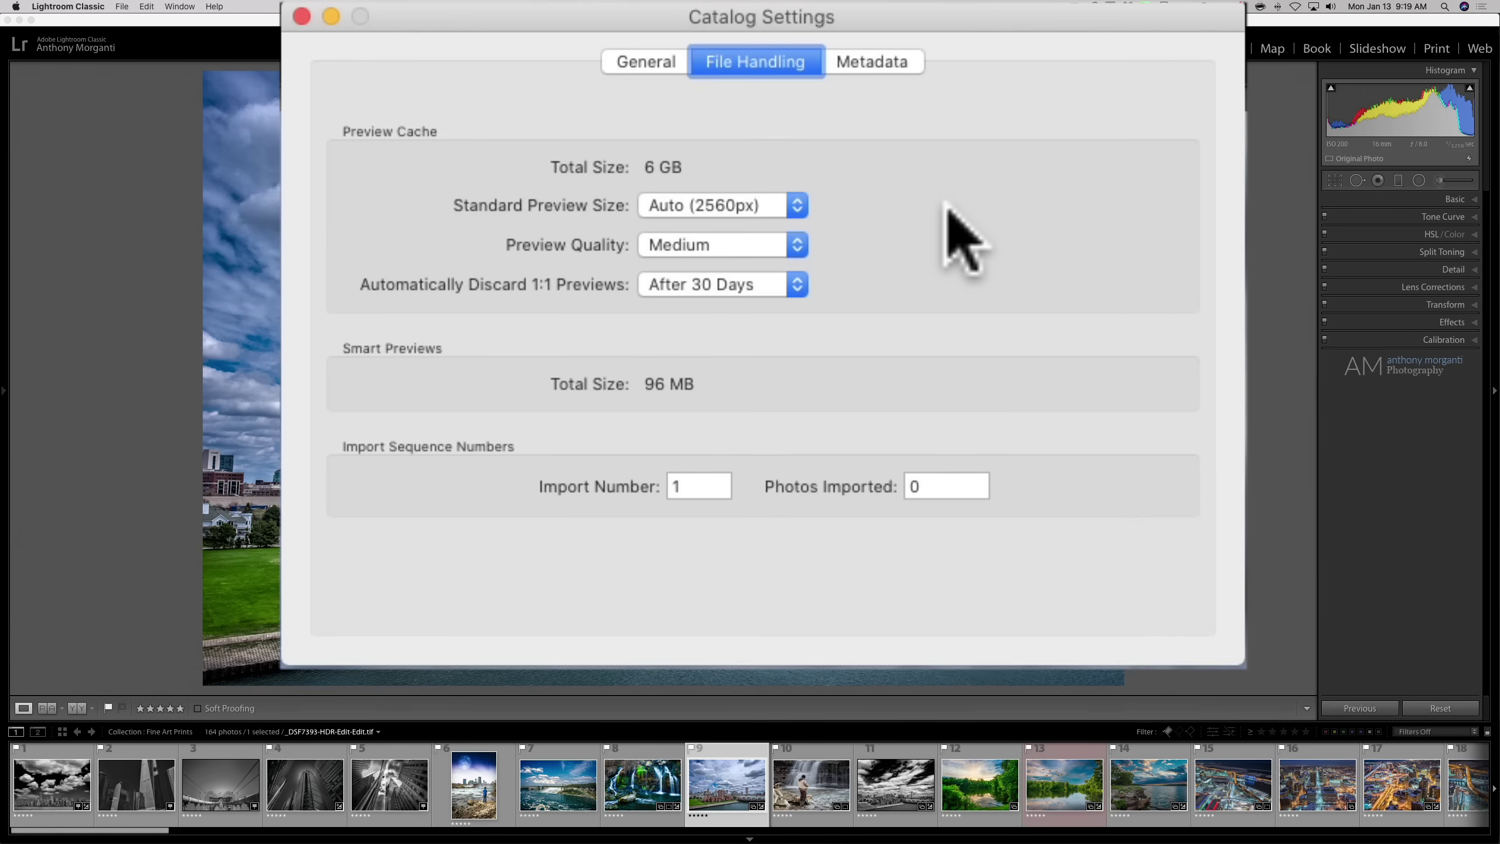
click(798, 245)
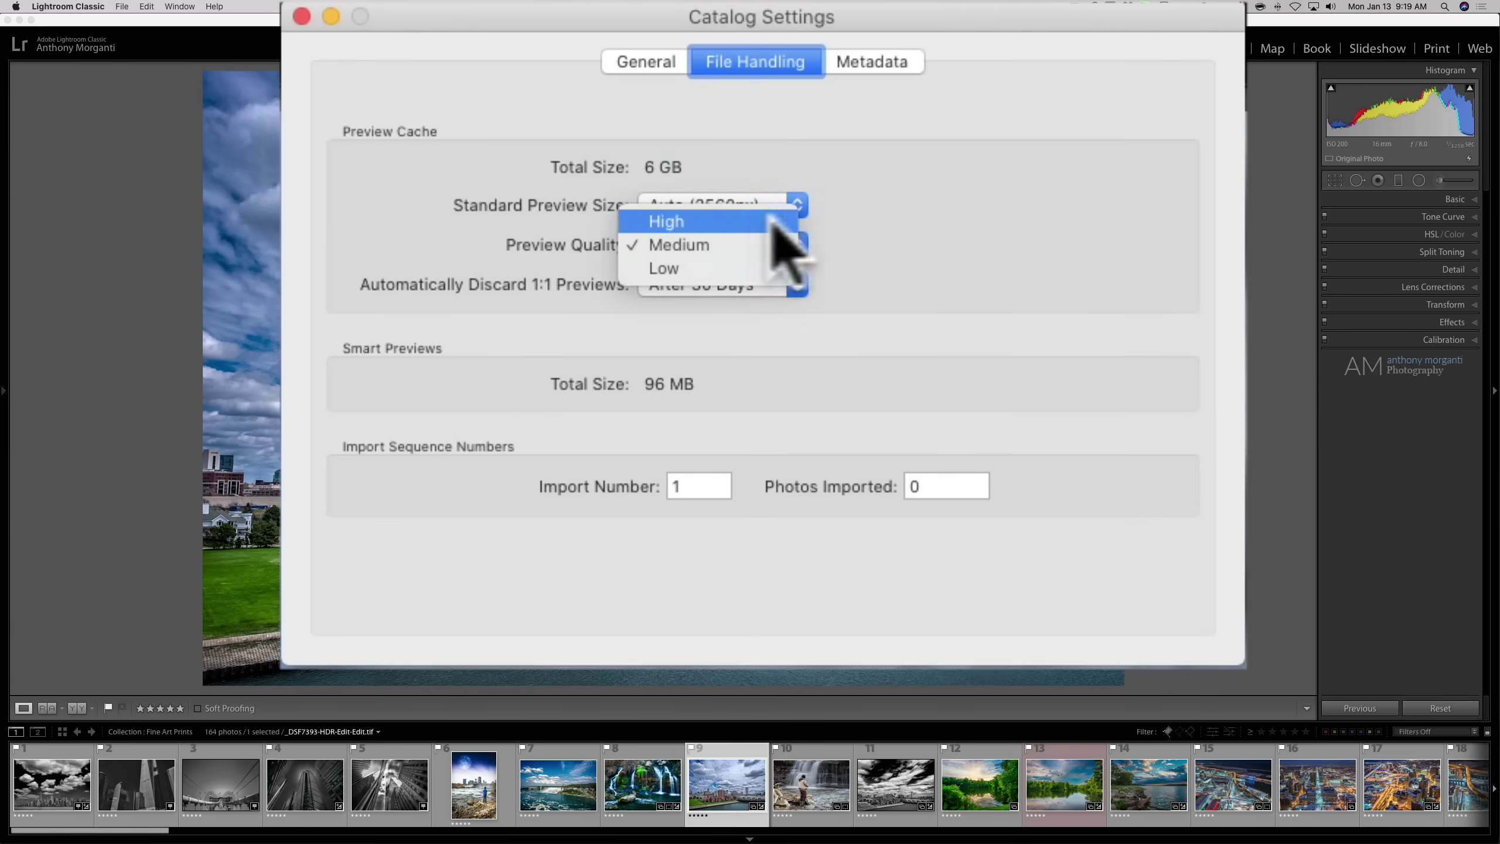
click(879, 218)
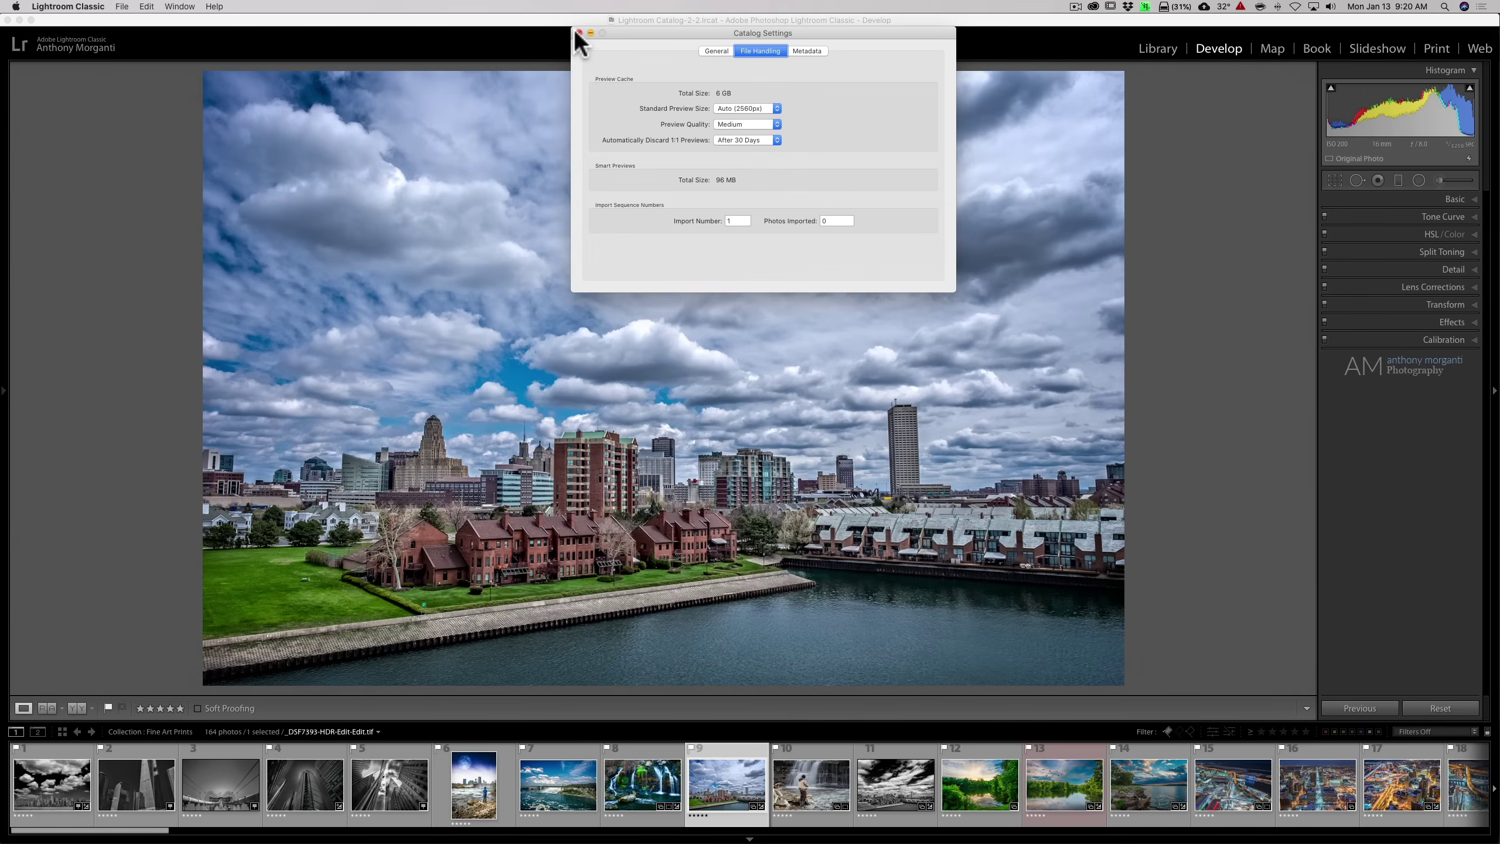
Close Catalog Settings and open the Lightroom Classic menu
click(579, 33)
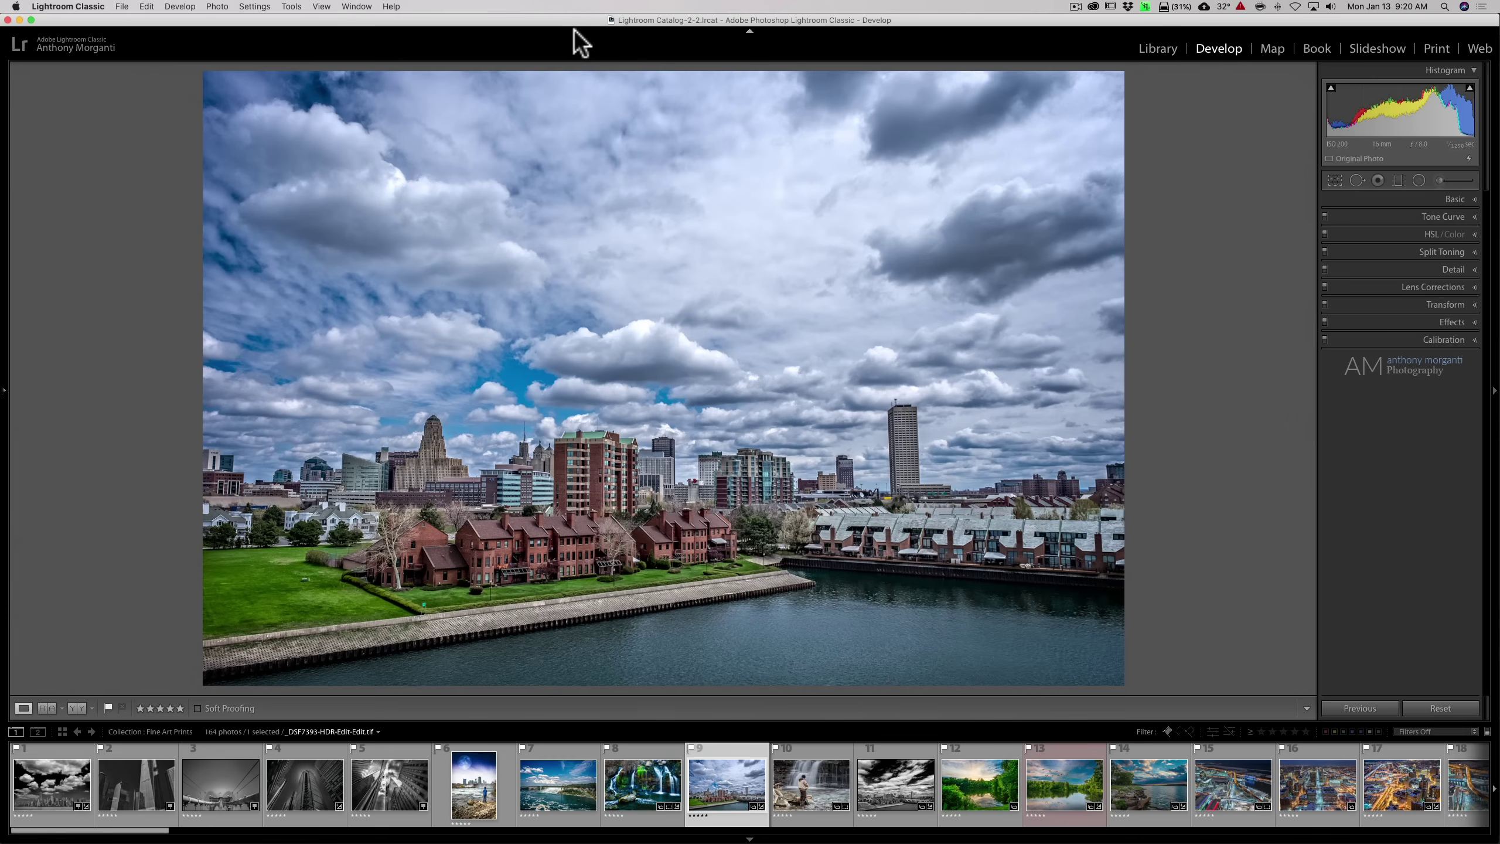
click(76, 6)
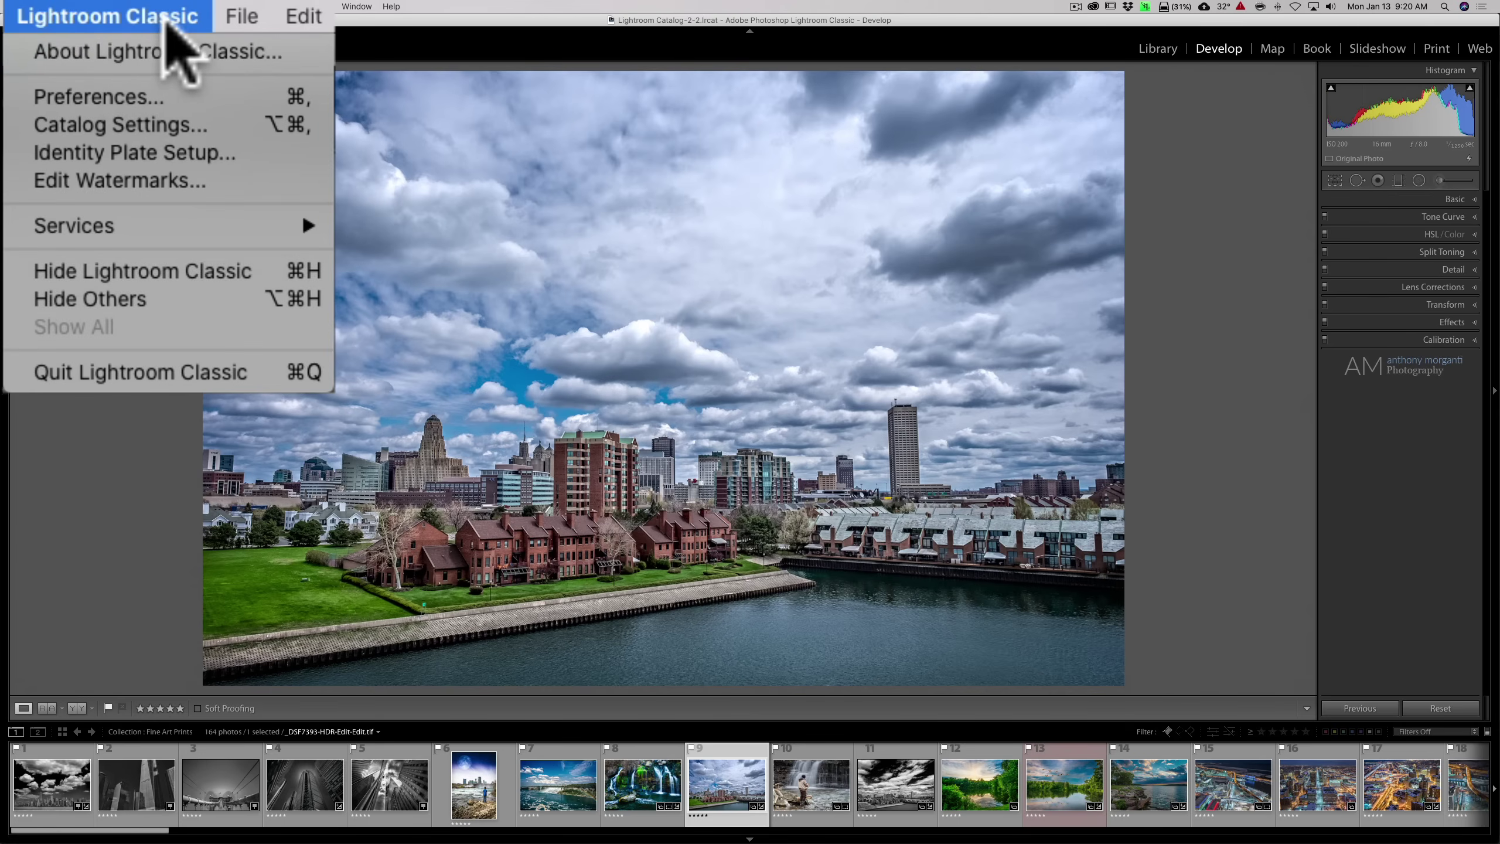
Open Preferences on the Performance tab showing GPU, cache and smart preview settings
click(103, 98)
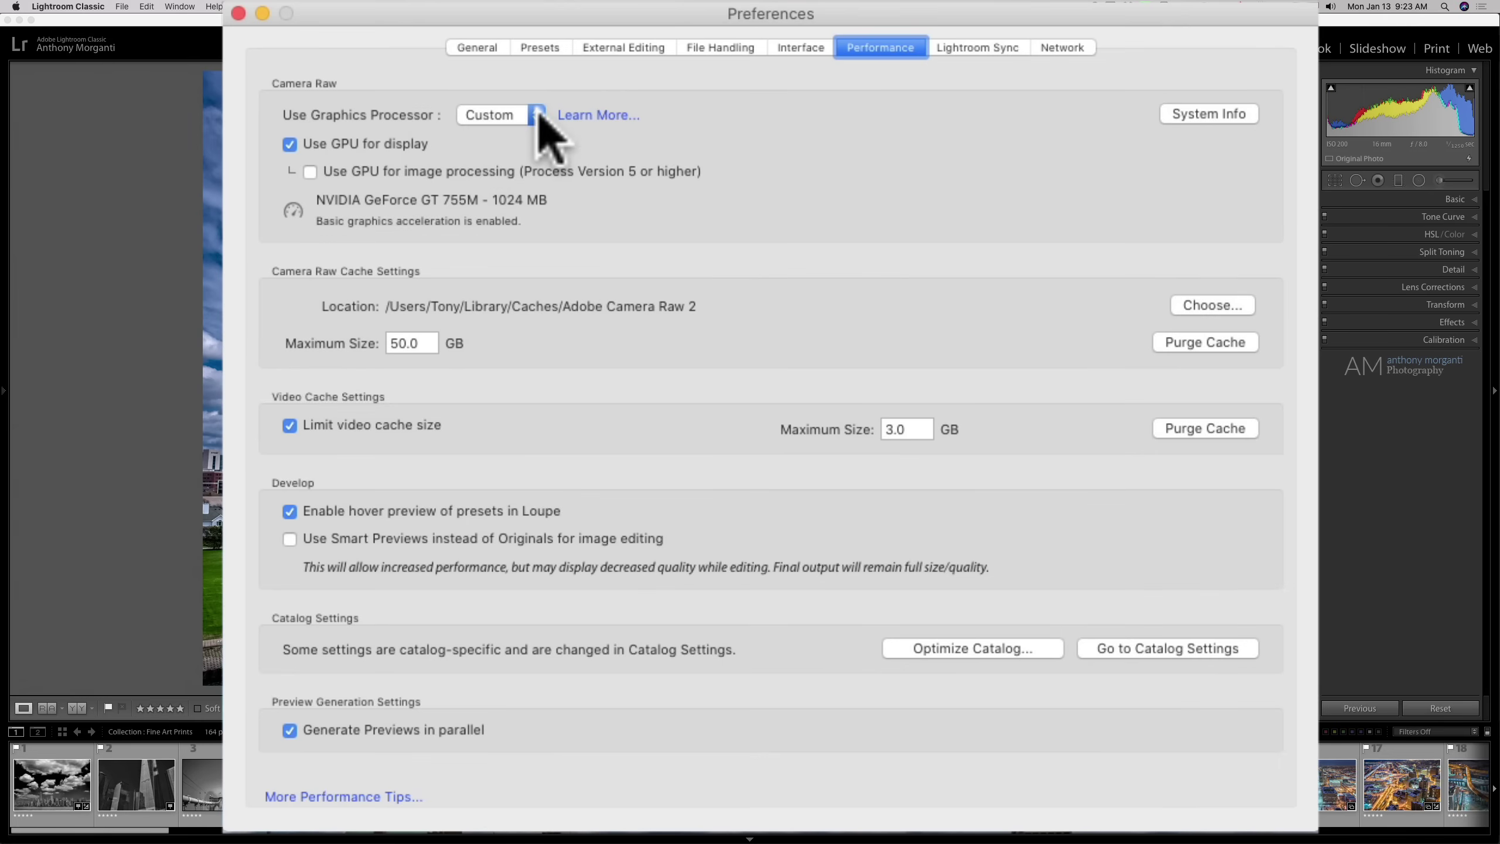
Try the Auto graphics processor, then return to Custom with GPU image processing enabled
click(532, 116)
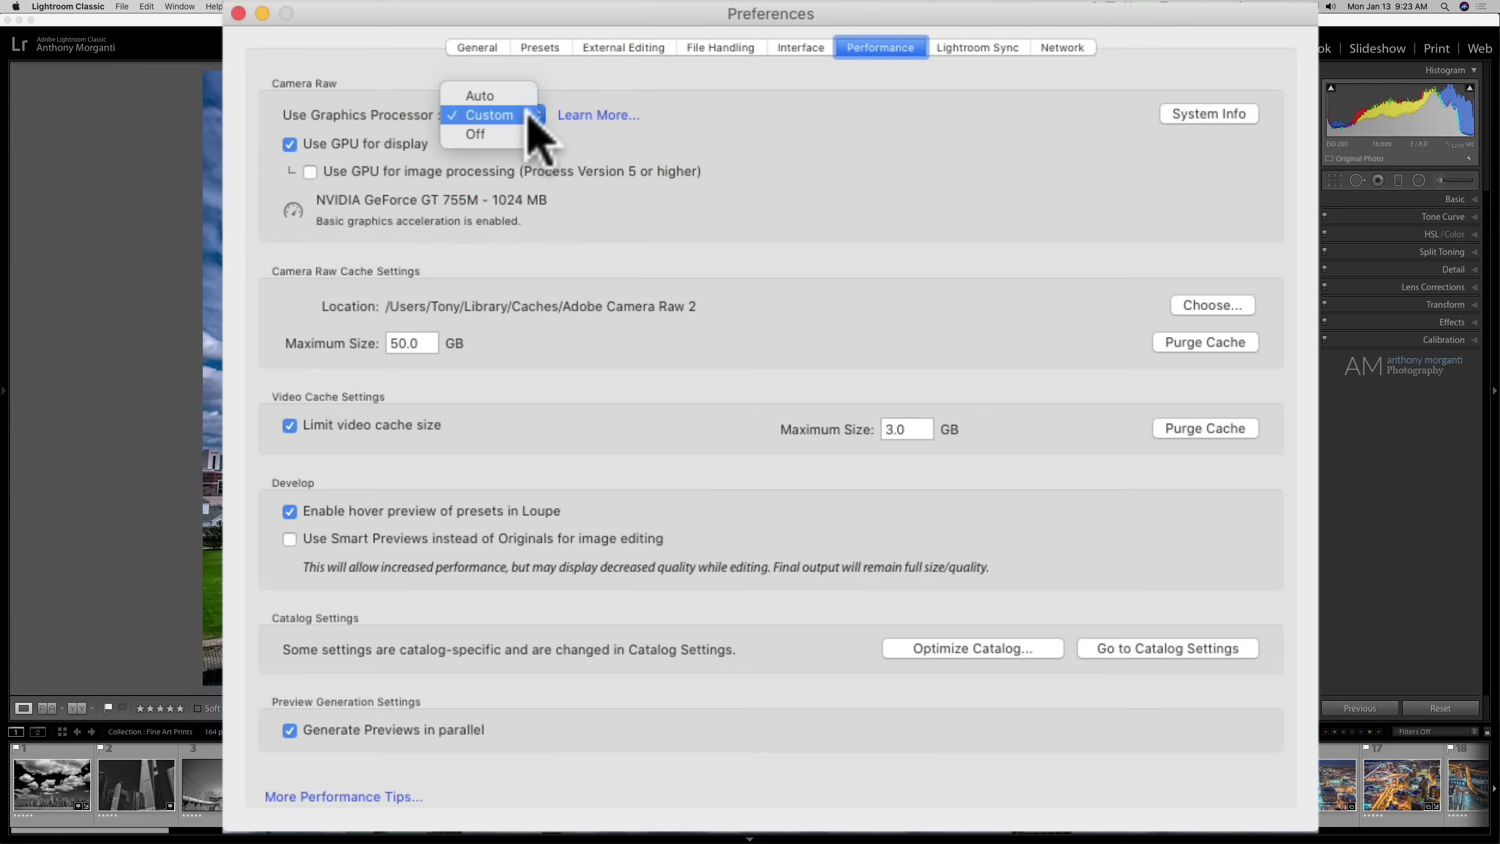
click(498, 97)
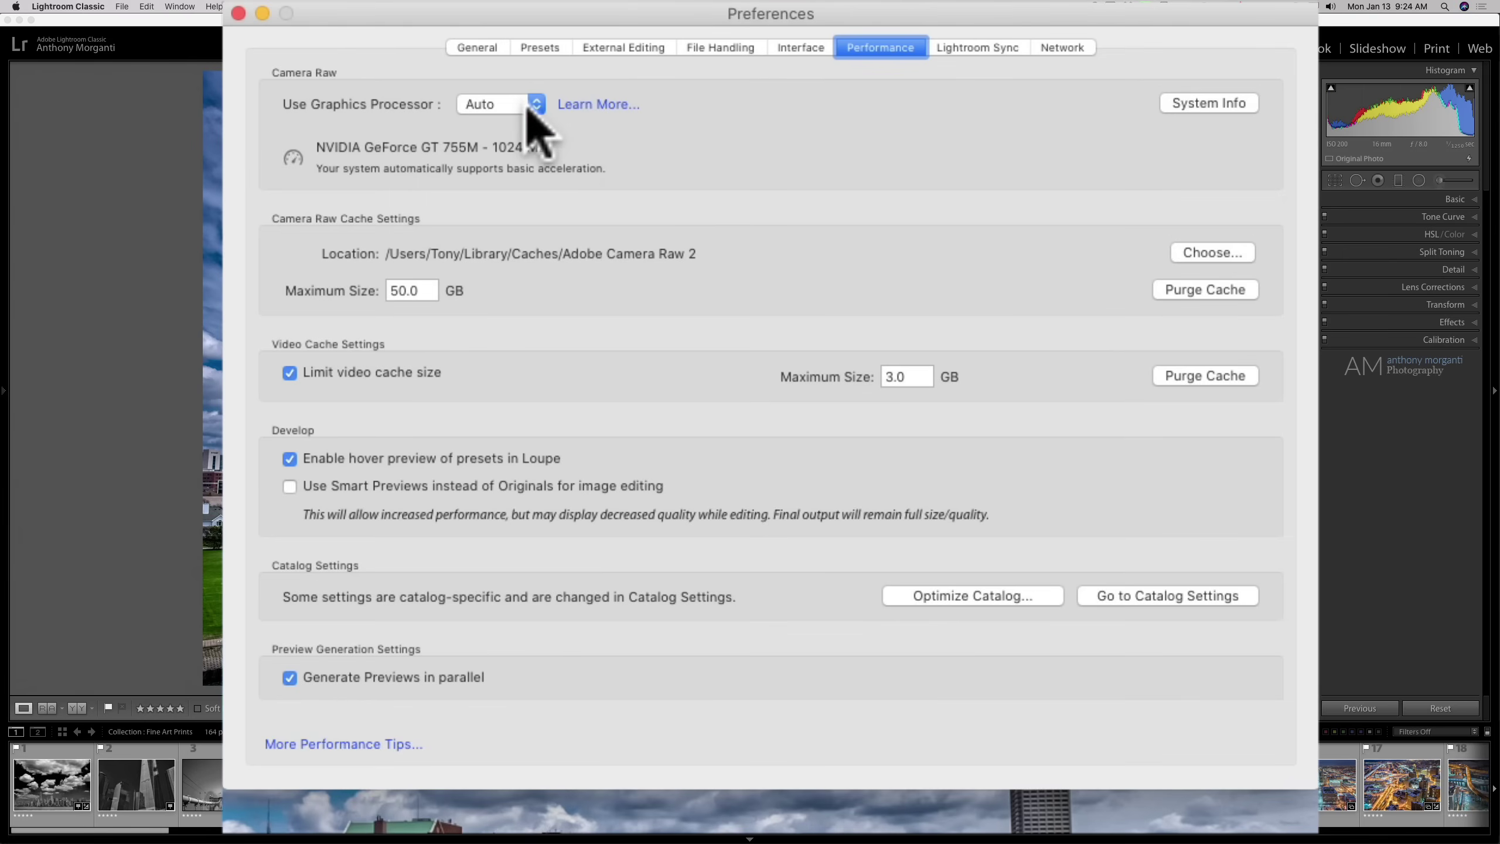
click(535, 105)
click(513, 121)
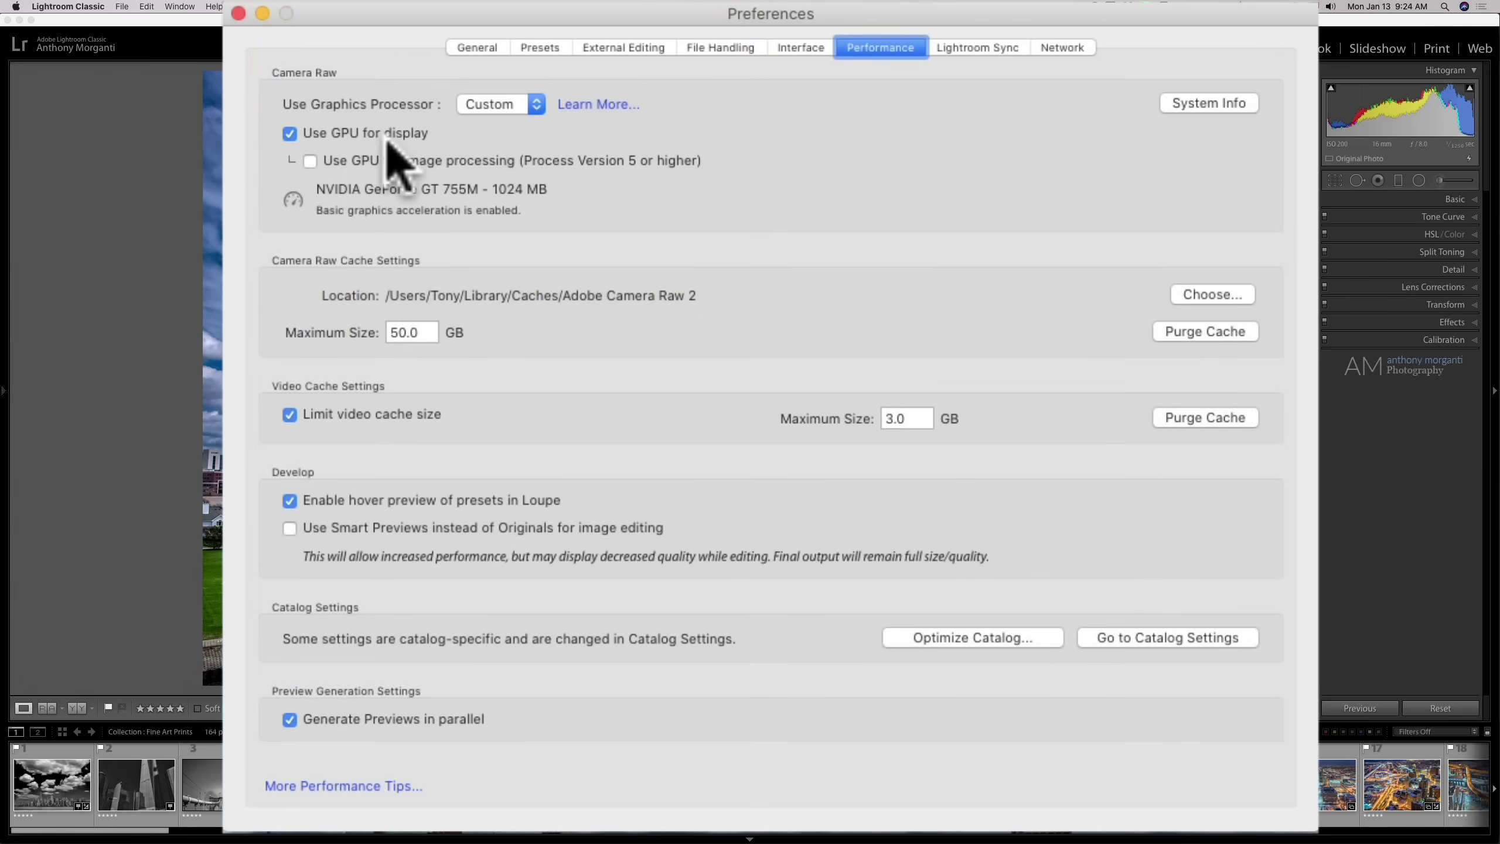
click(310, 160)
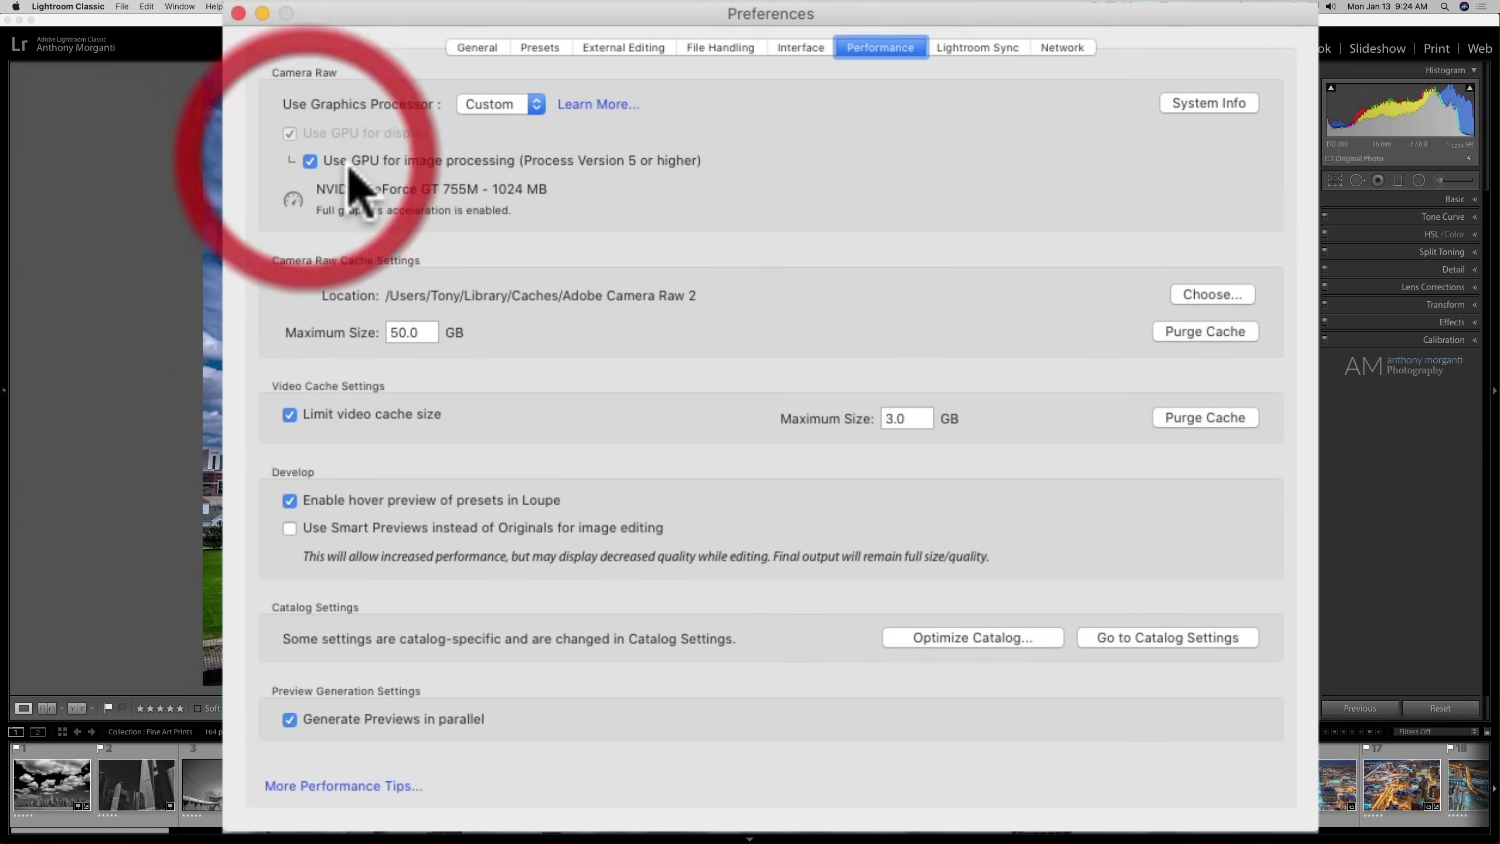
click(310, 161)
Try Auto again, then settle on Custom with only Use GPU for display checked
click(508, 101)
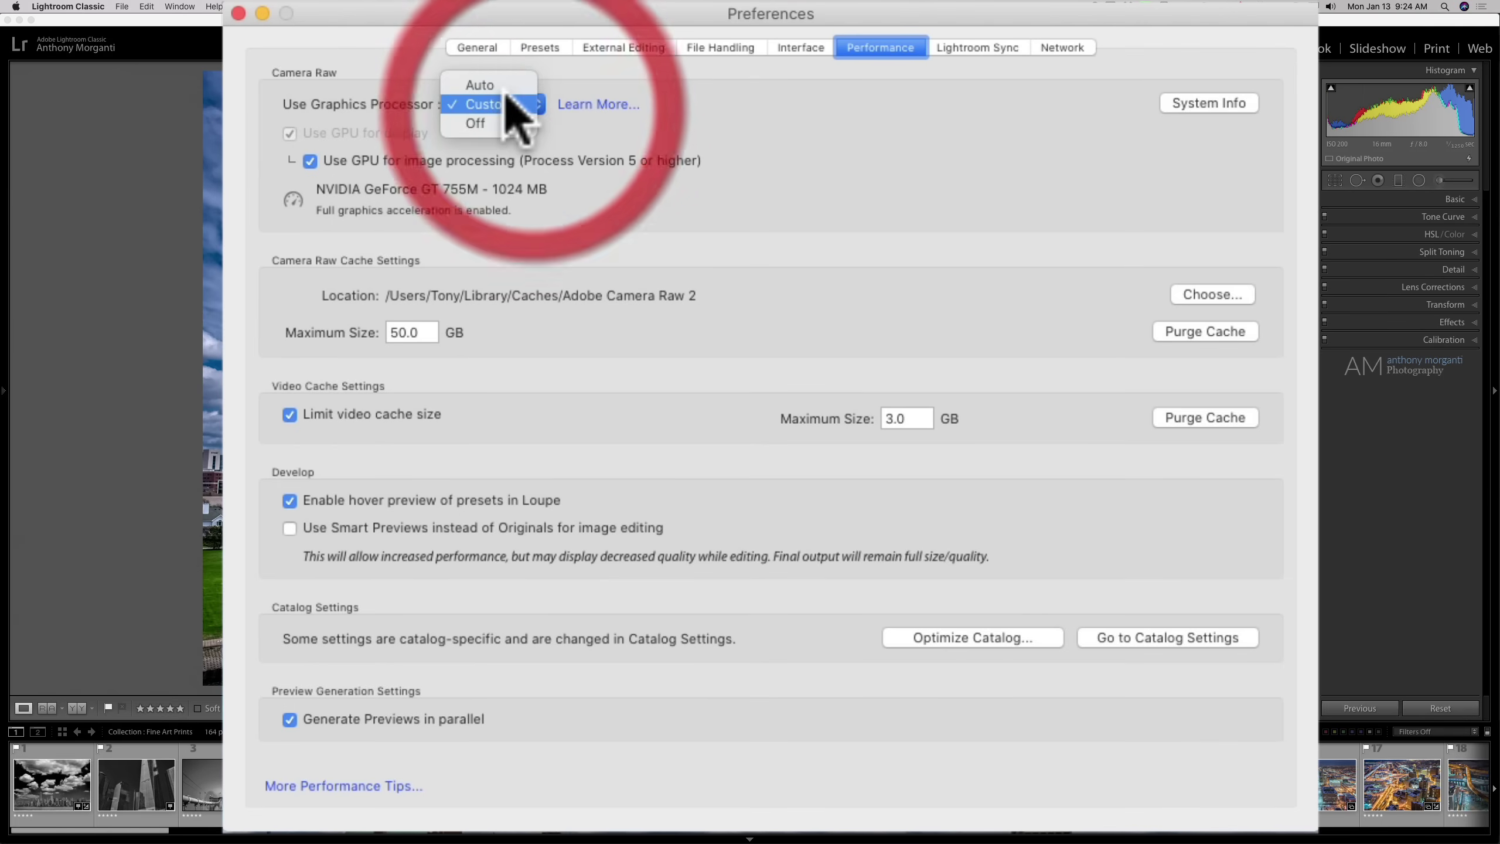
click(497, 84)
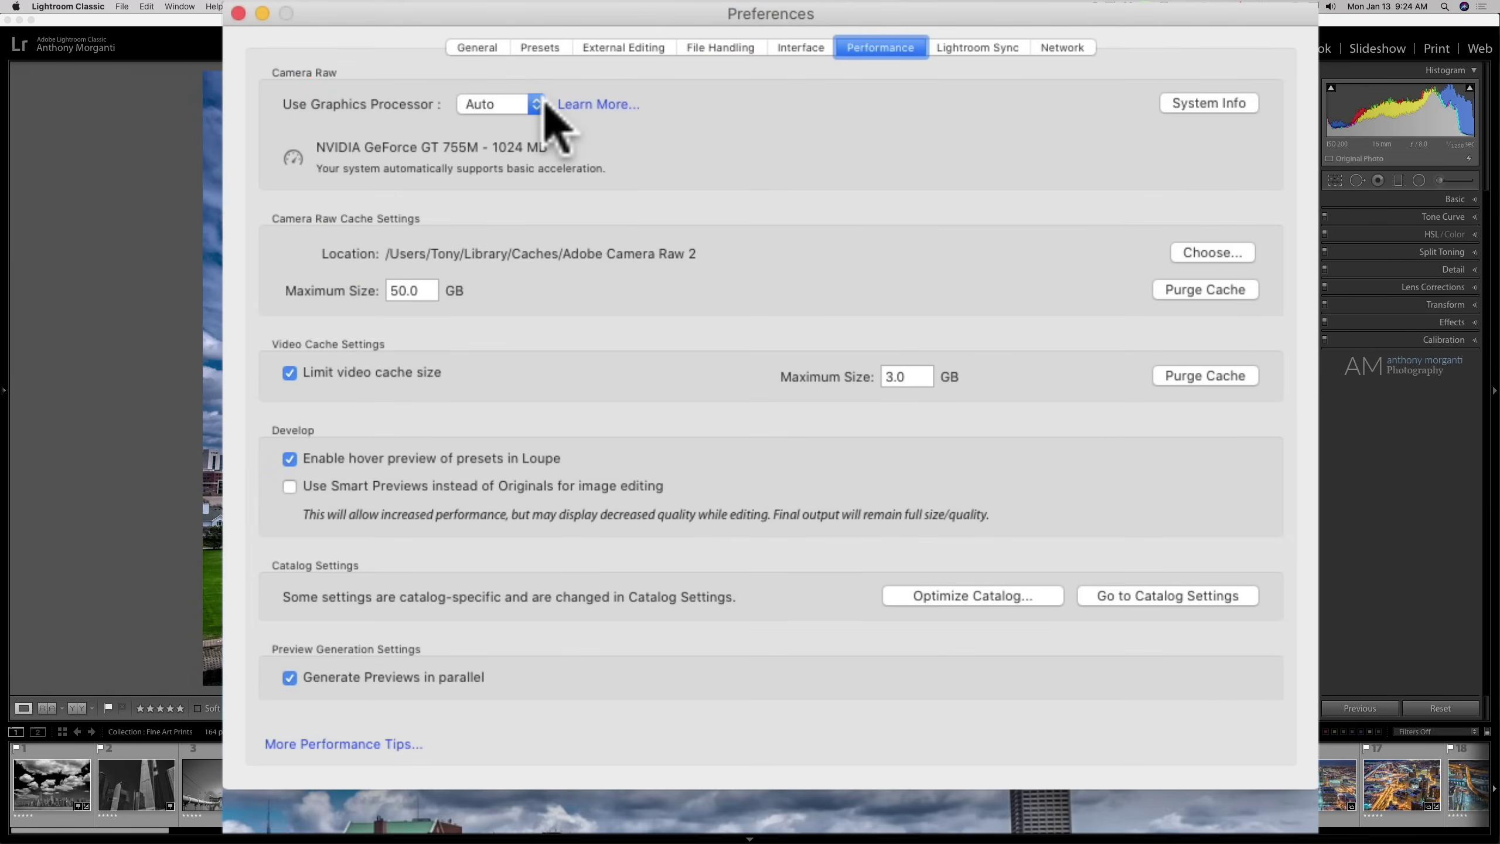
click(536, 104)
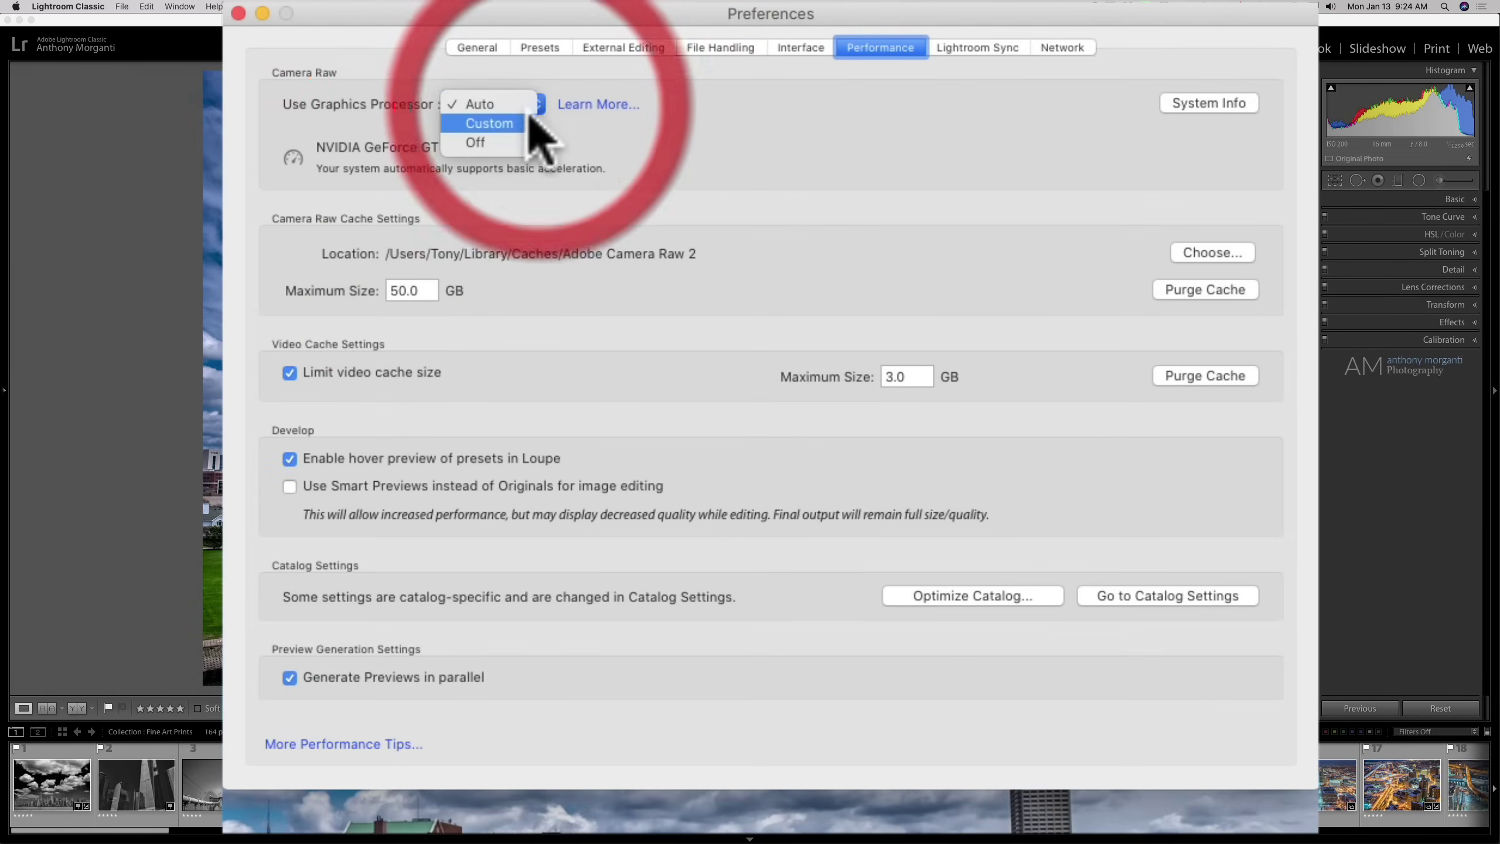
click(520, 122)
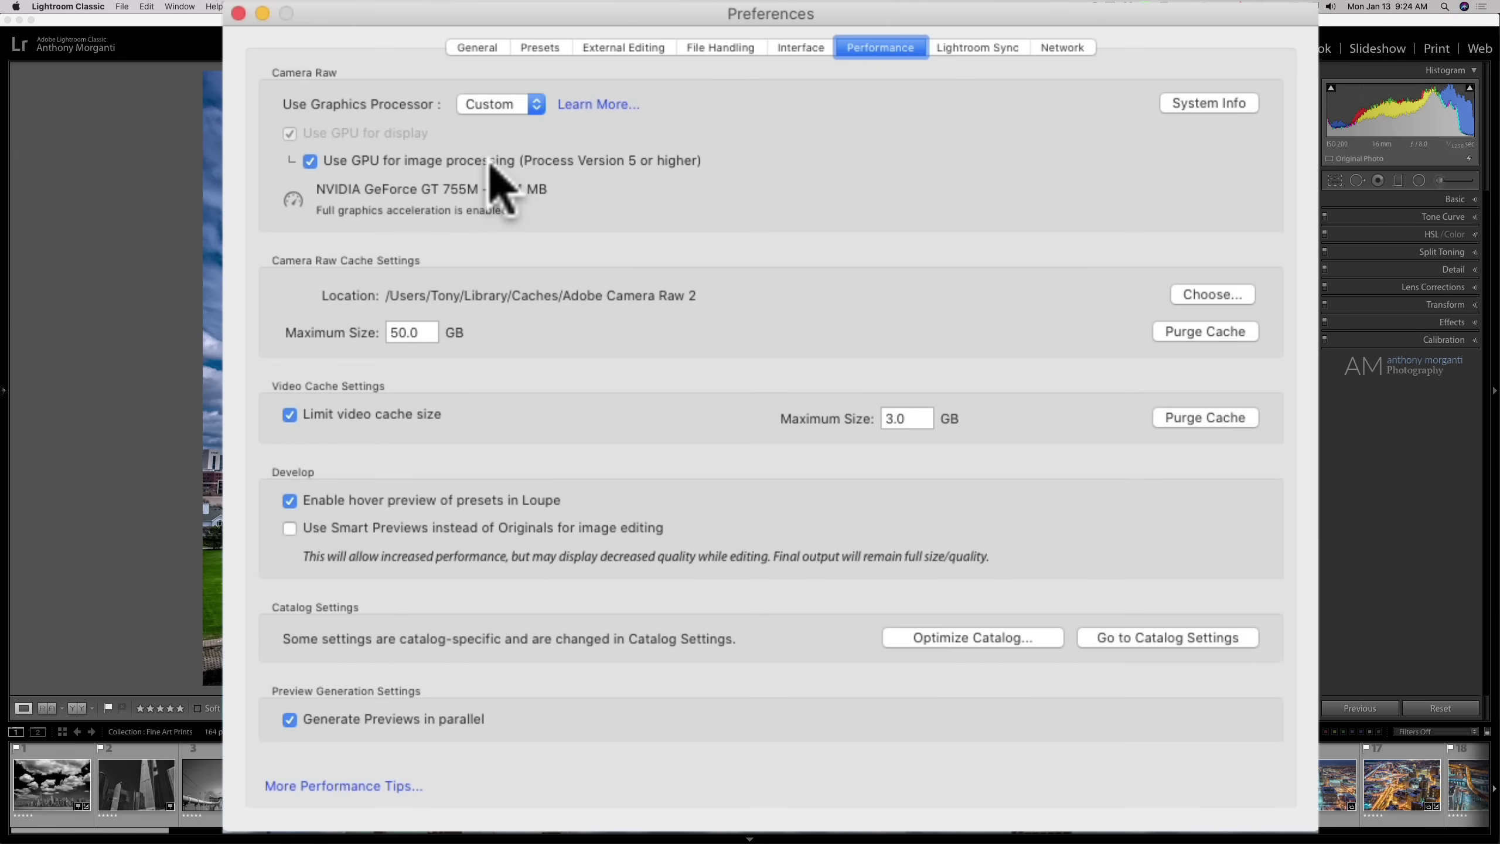
click(310, 161)
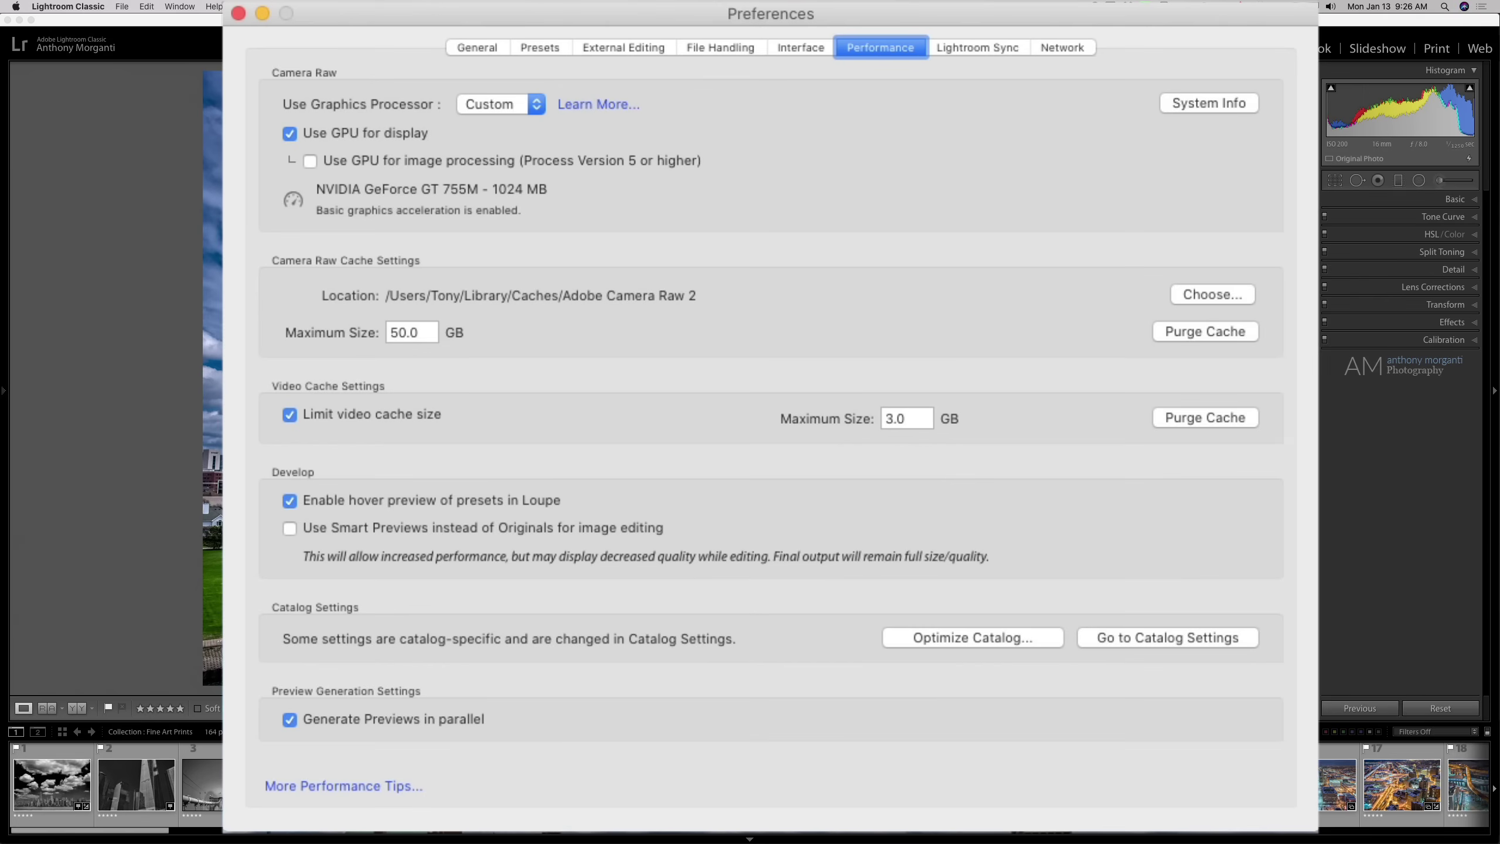
Dismiss the catalog optimization prompt without optimizing and close Preferences
click(975, 641)
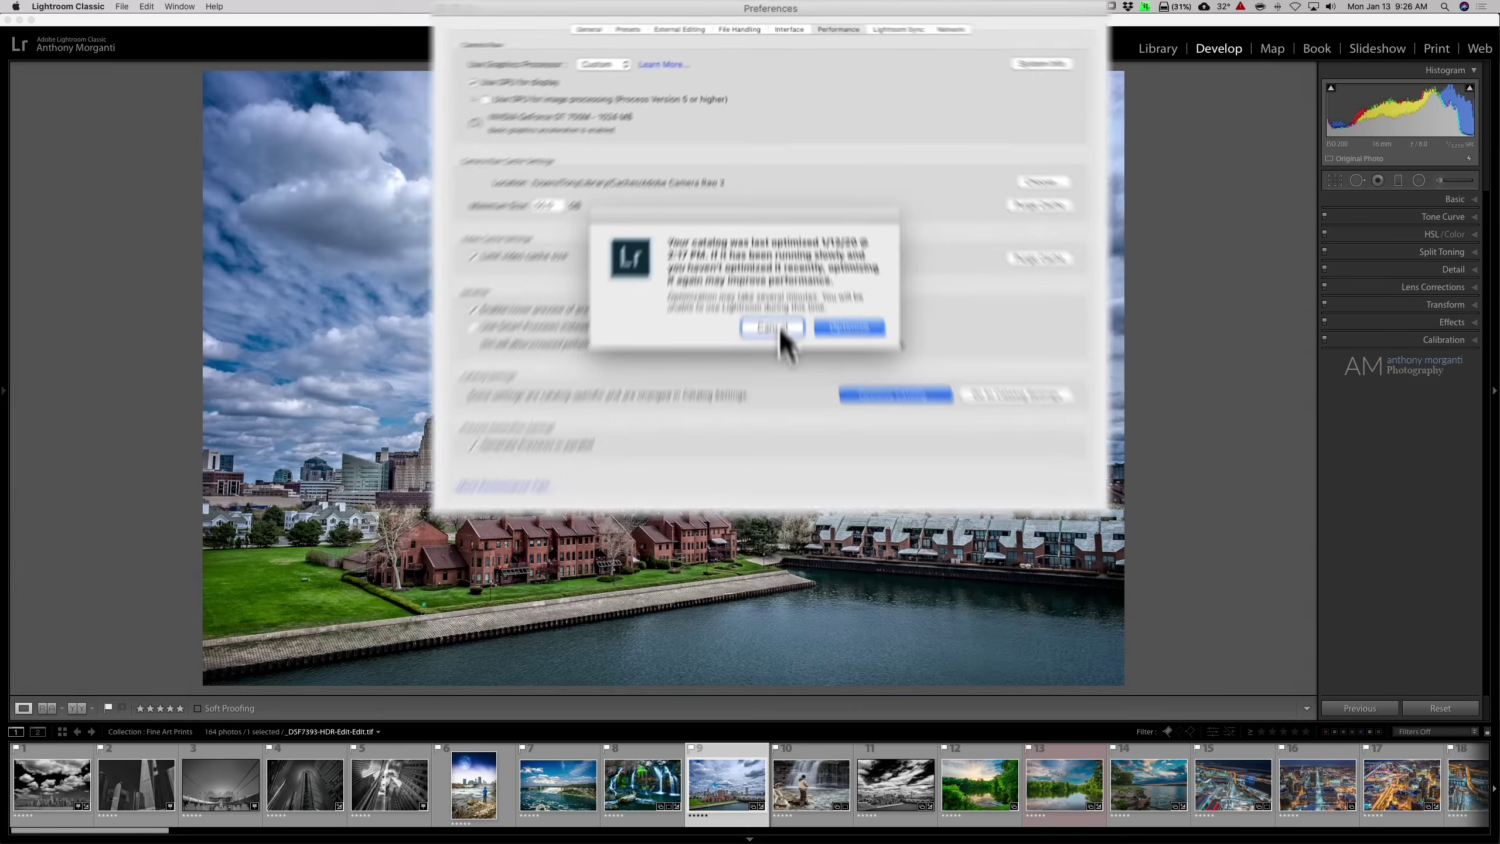
click(774, 531)
click(510, 36)
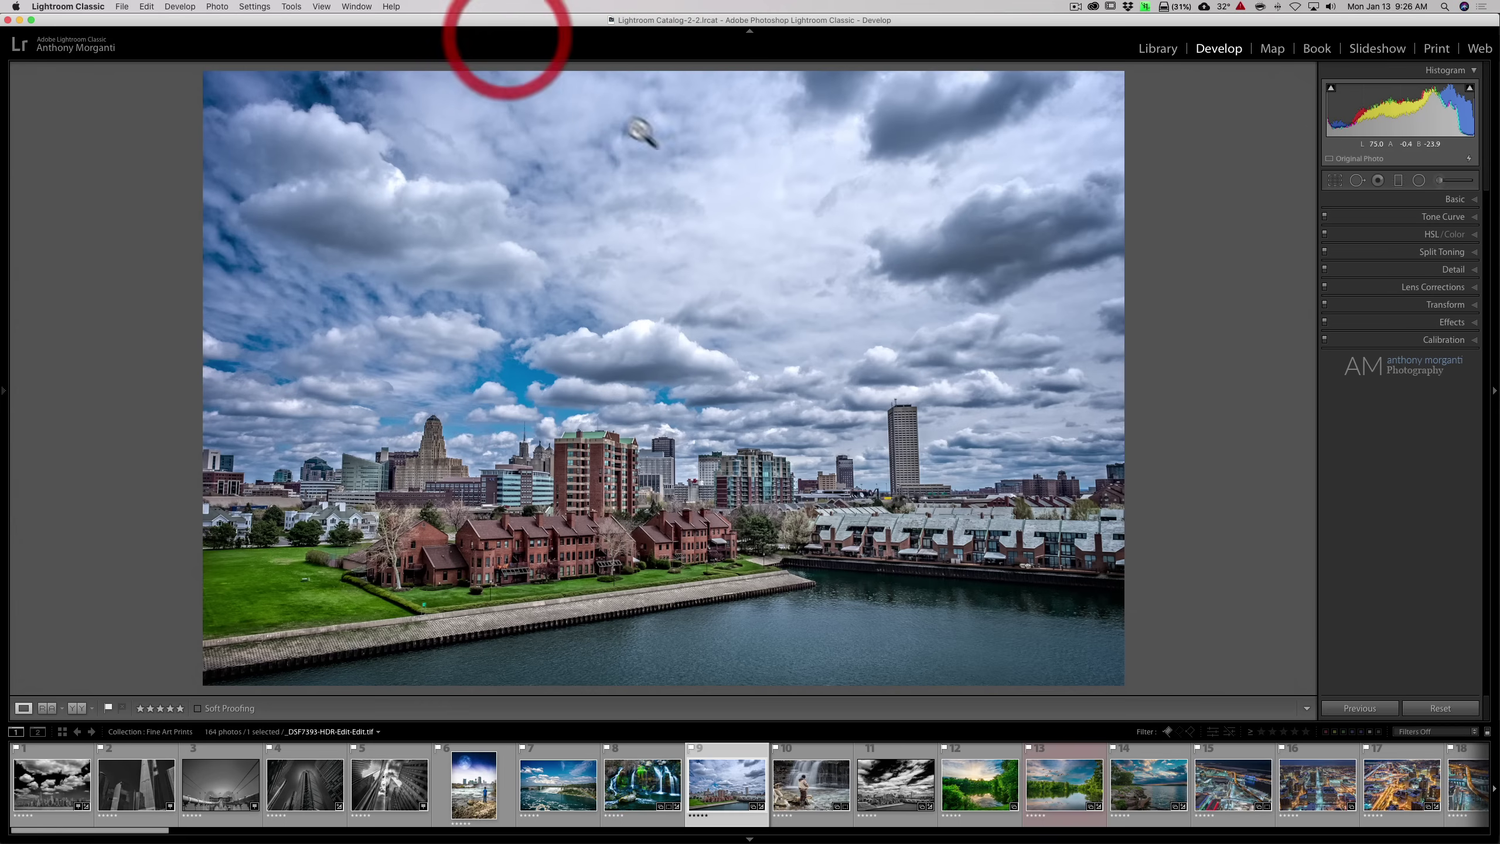
Choose Optimize Catalog from the File menu, then cancel it
click(68, 7)
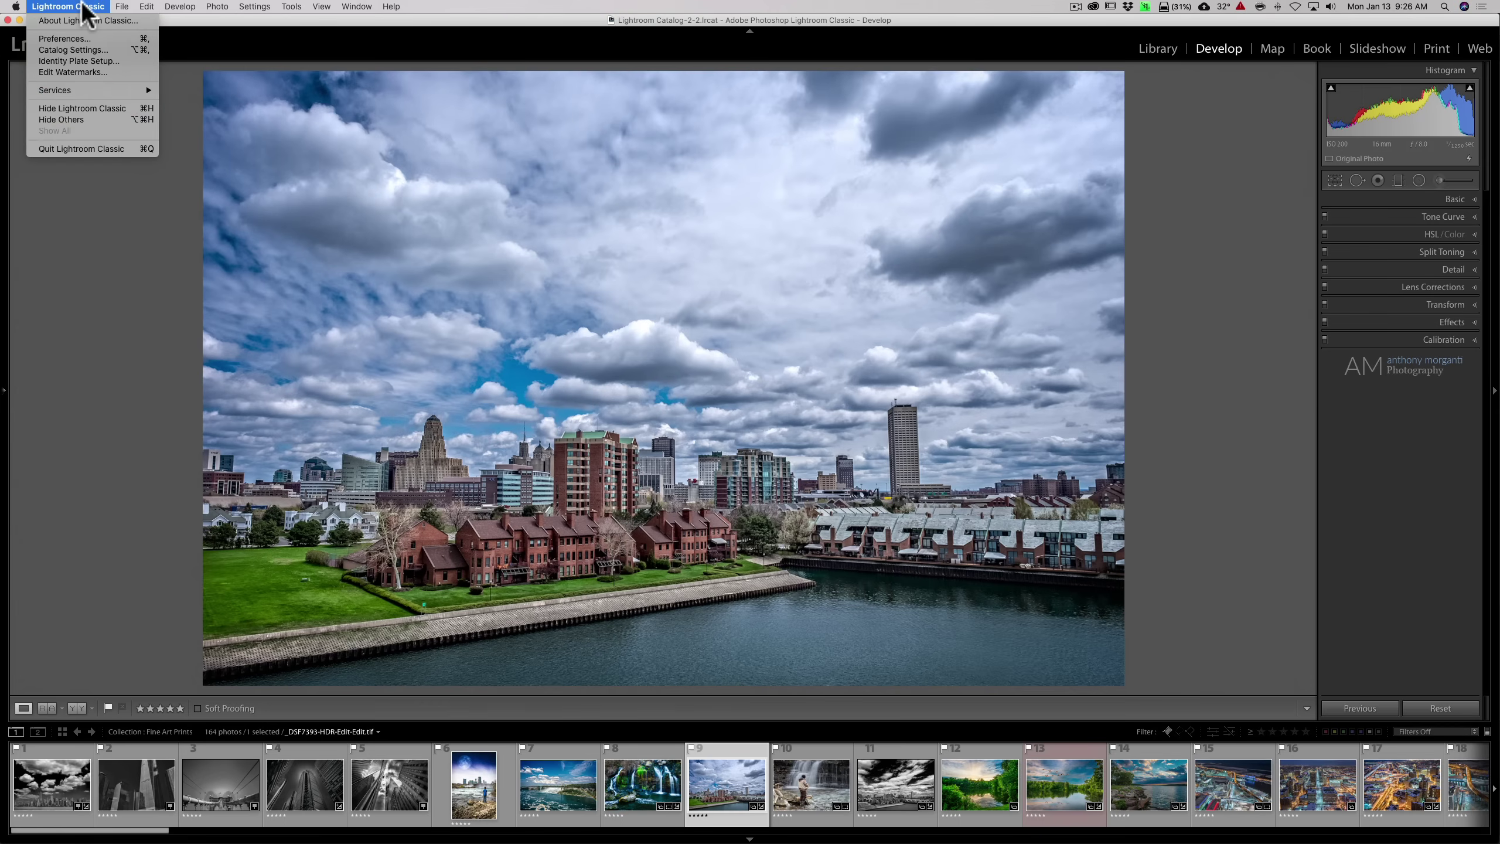
mouse_move(125, 7)
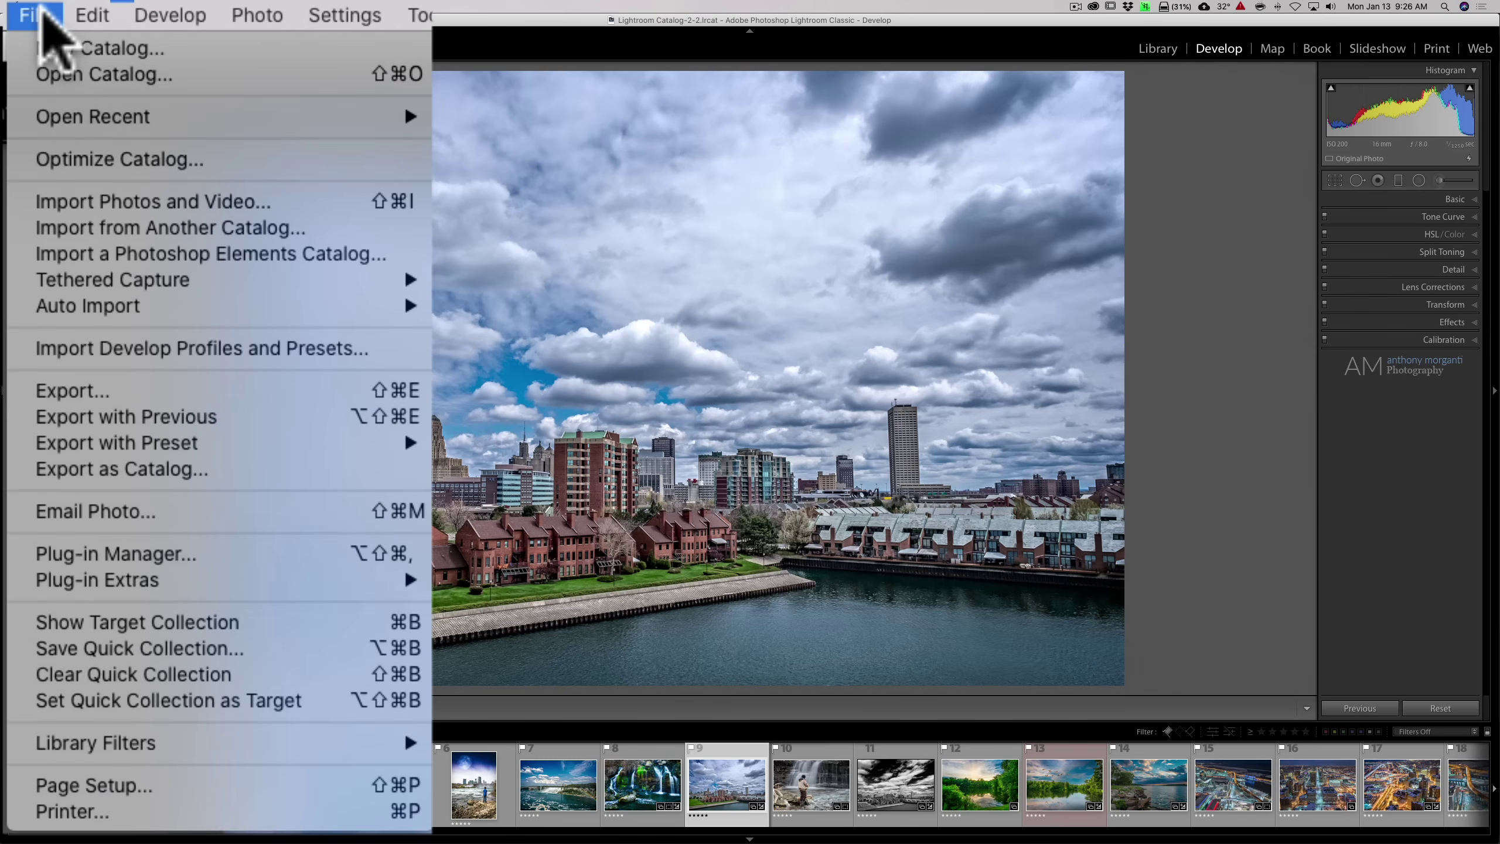
click(65, 159)
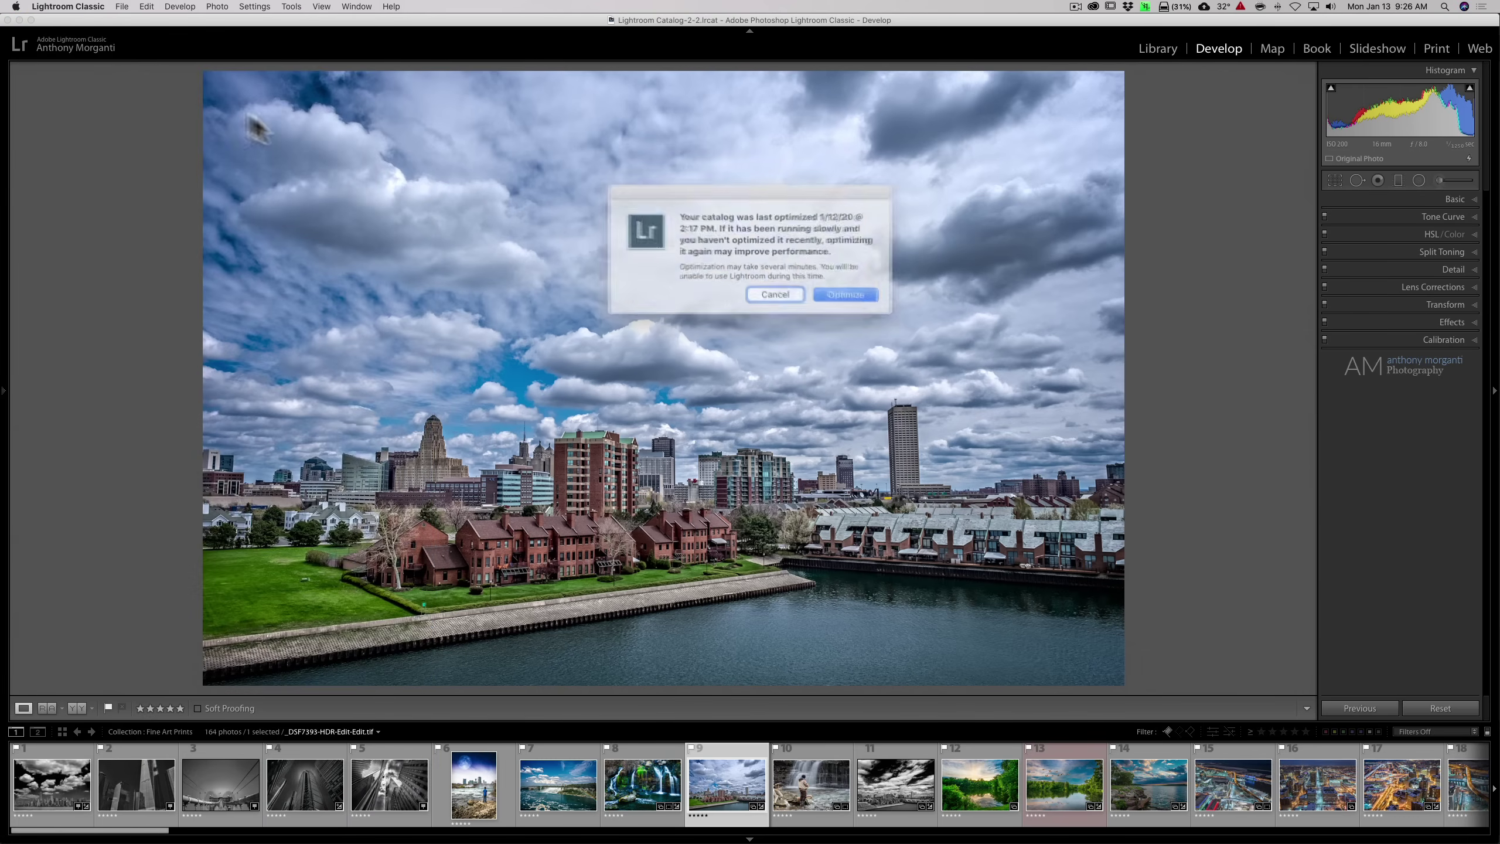
click(764, 288)
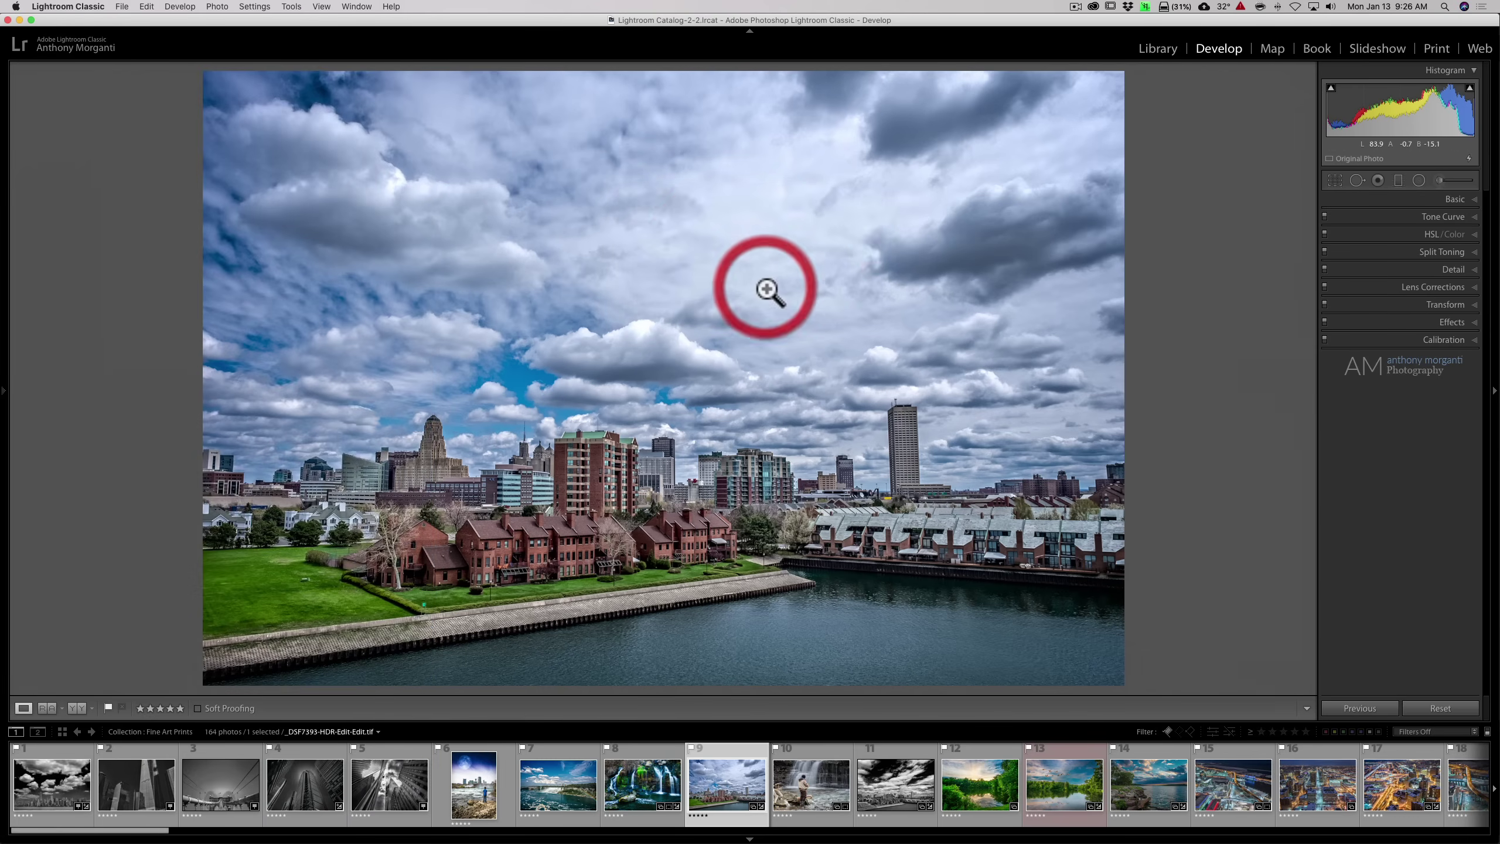
Open Catalog Settings on the Metadata tab to check Automatically write changes into XMP
click(72, 7)
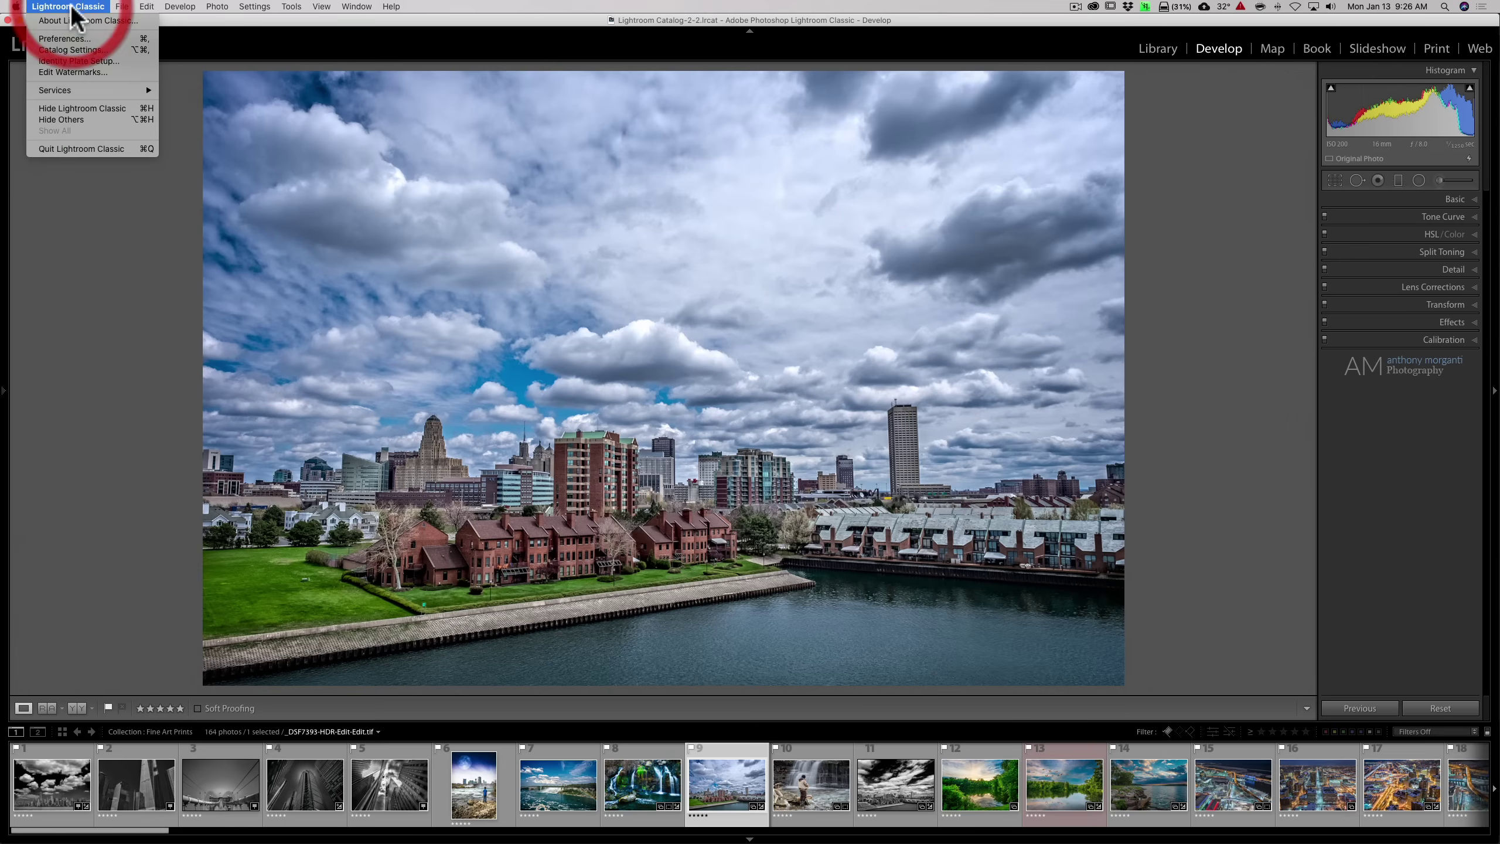
click(72, 49)
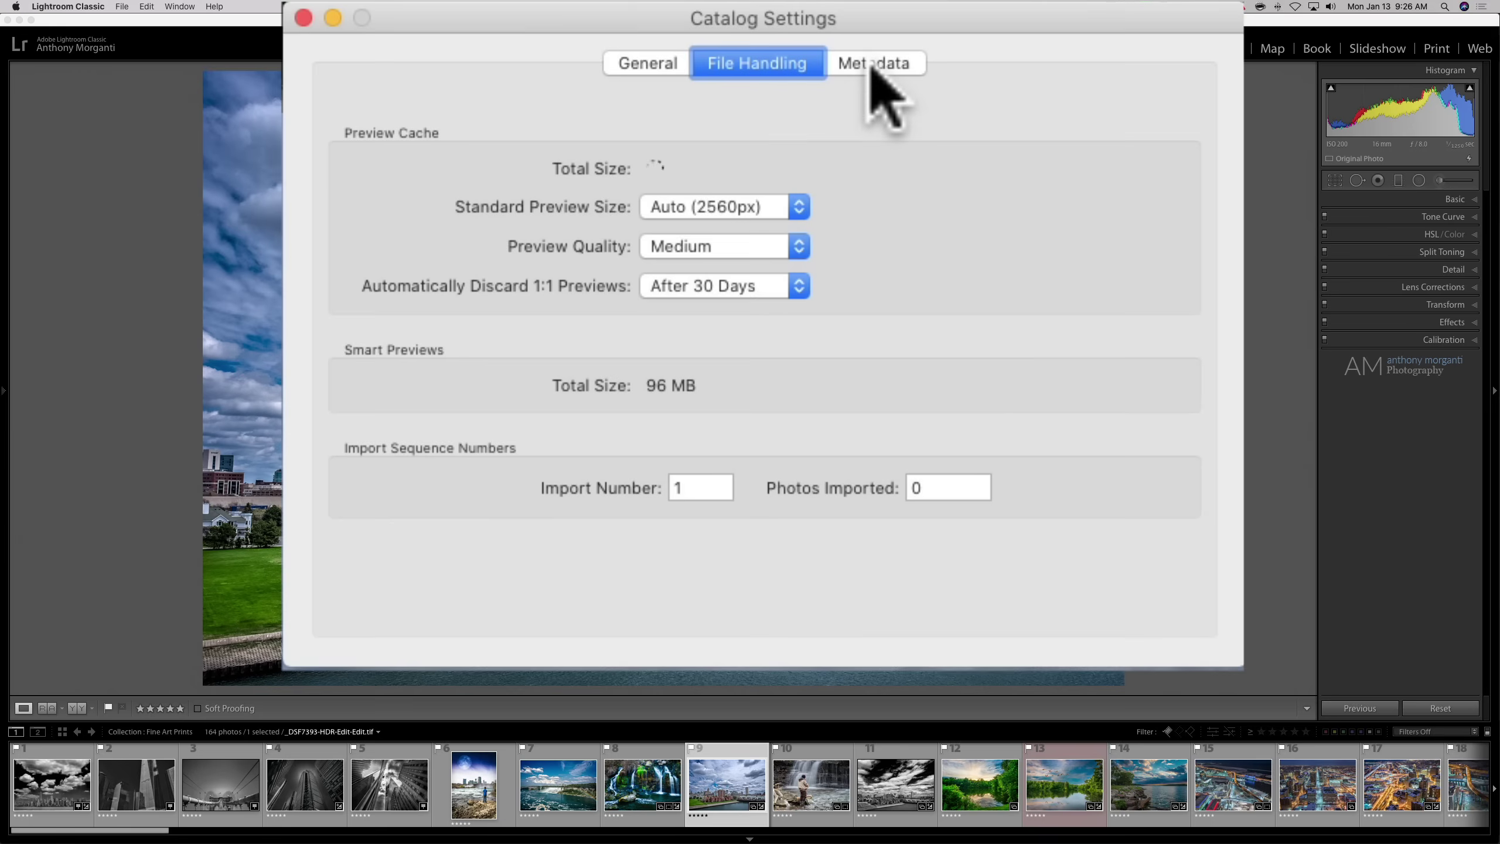
click(820, 51)
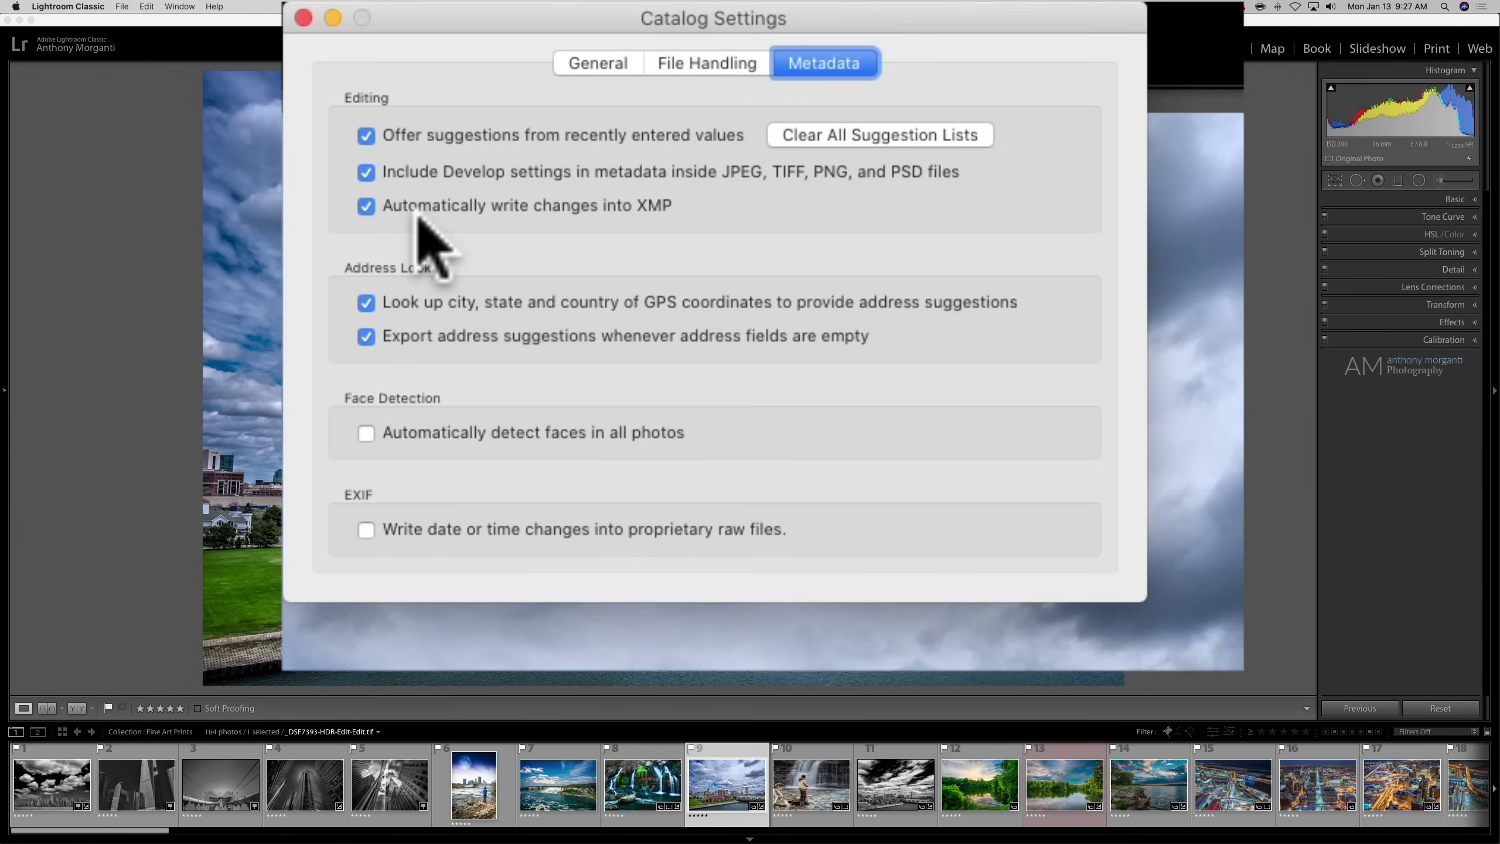
click(366, 205)
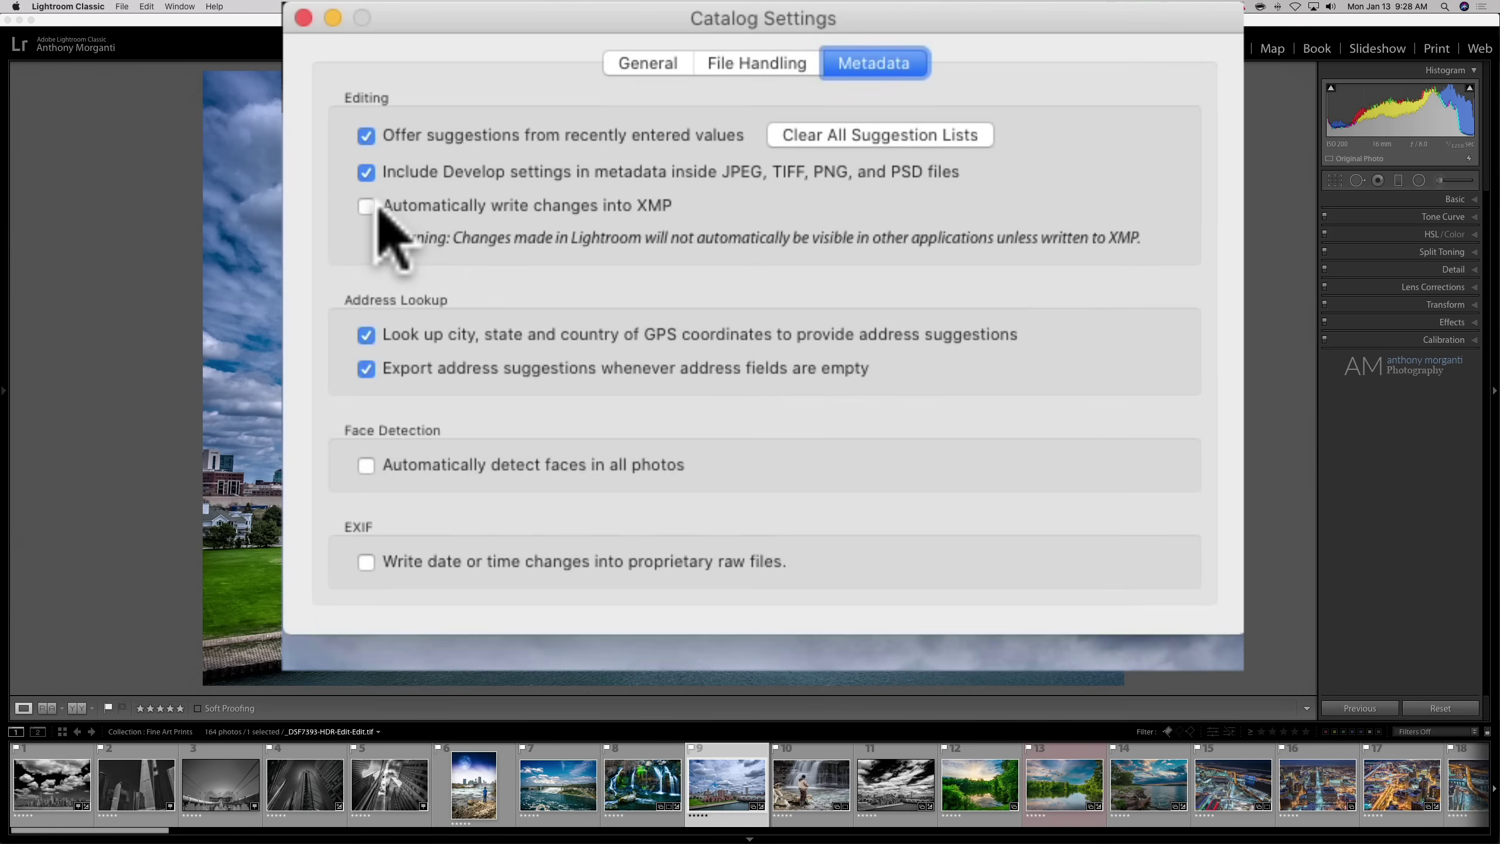
click(371, 207)
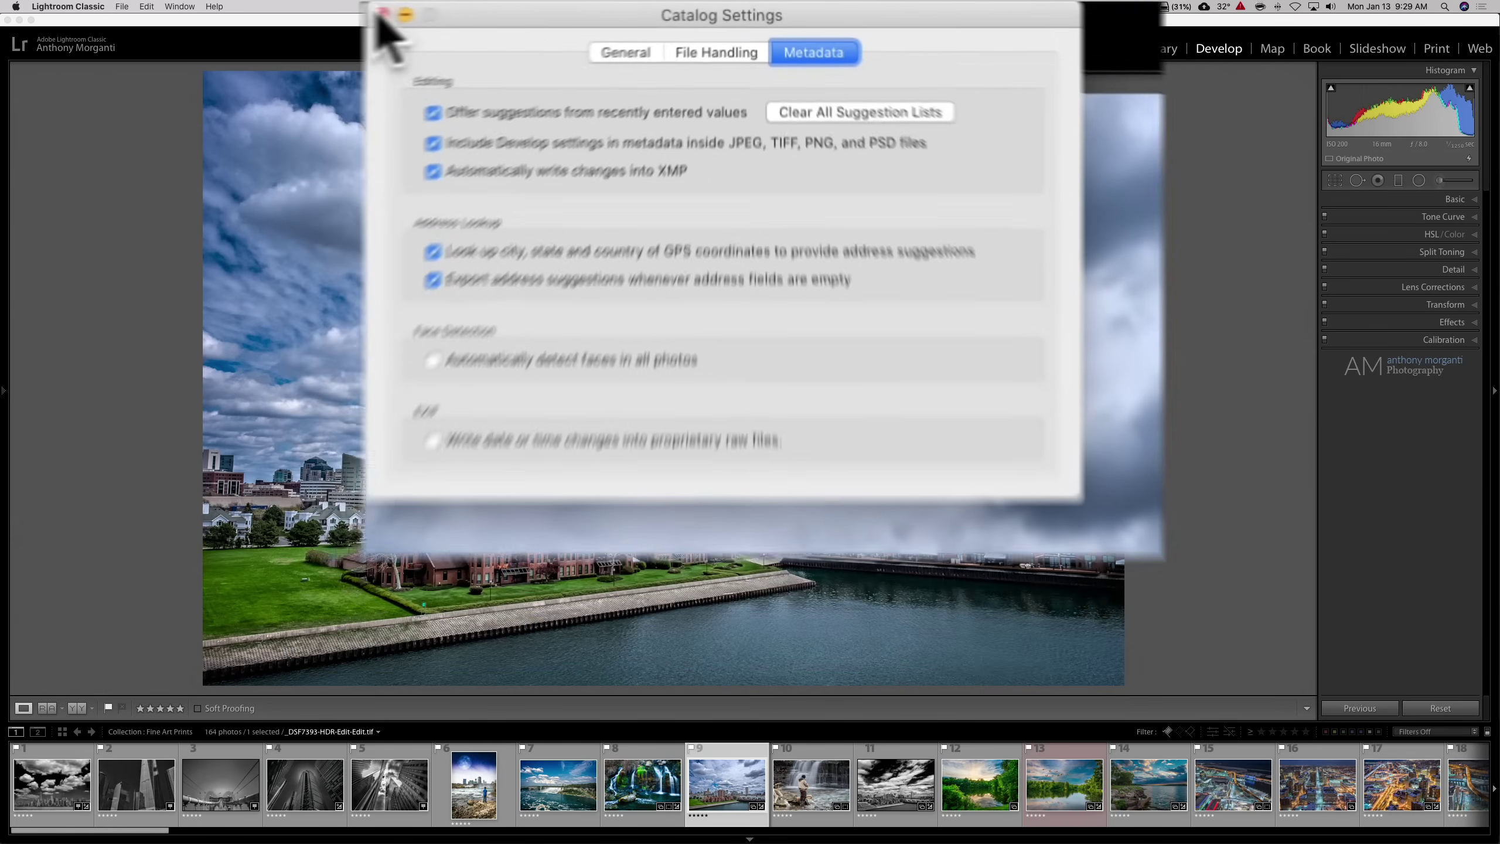
Close Catalog Settings and reopen Preferences on the Performance tab
click(546, 17)
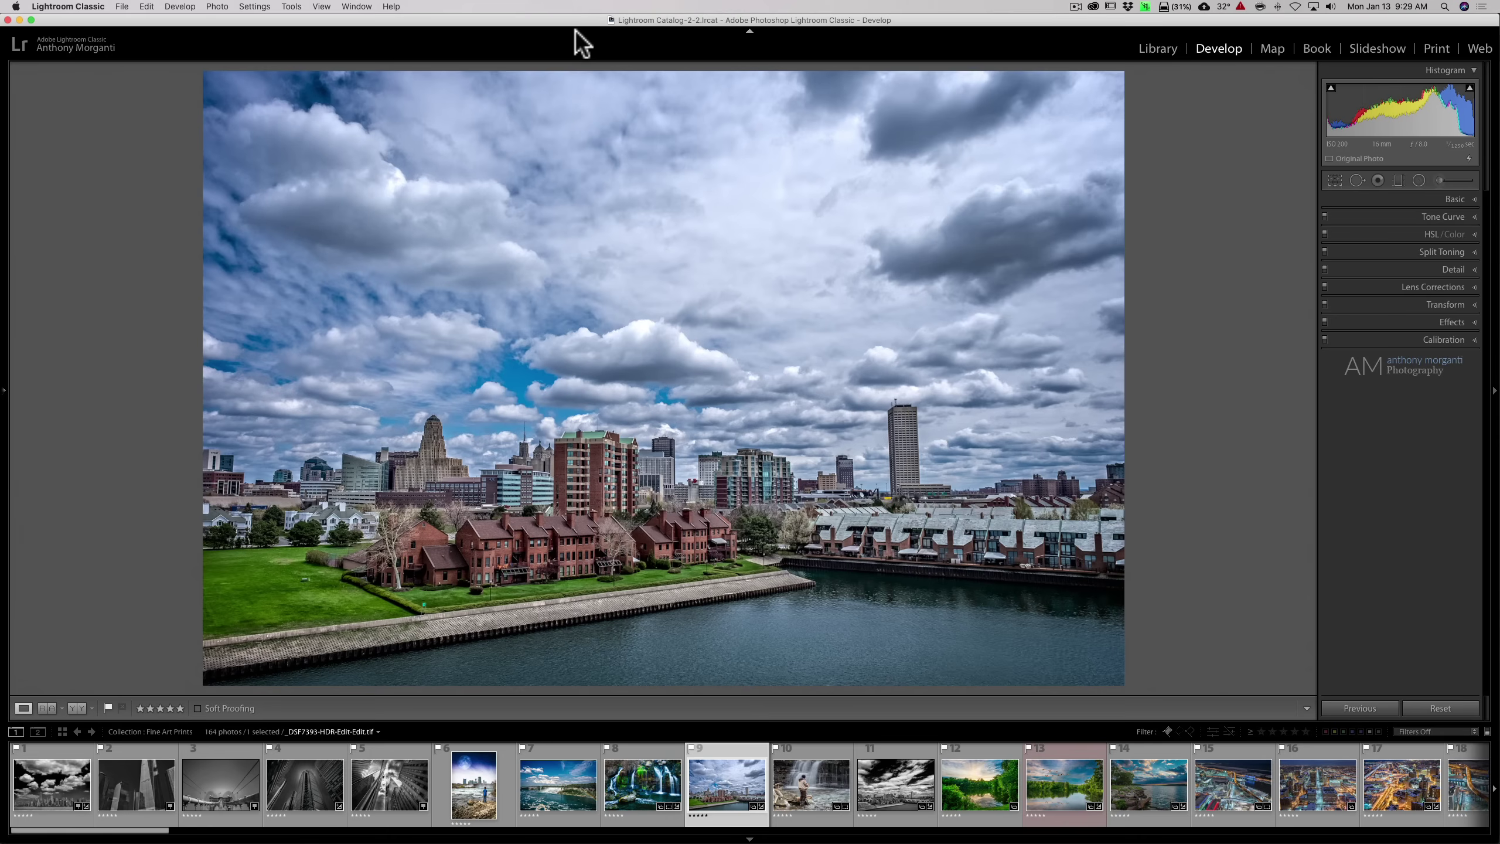
click(77, 7)
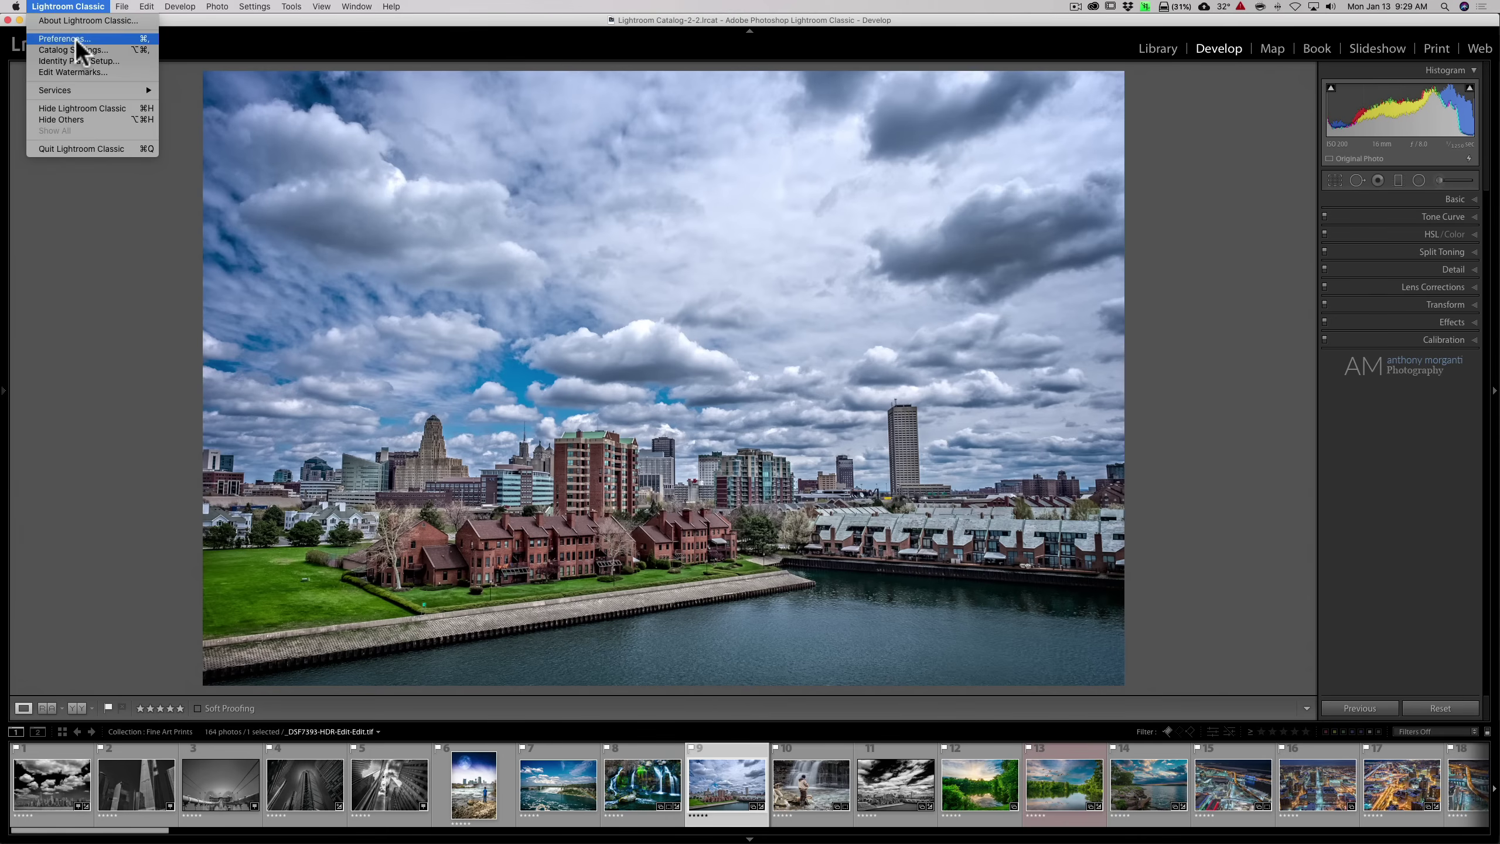
click(75, 38)
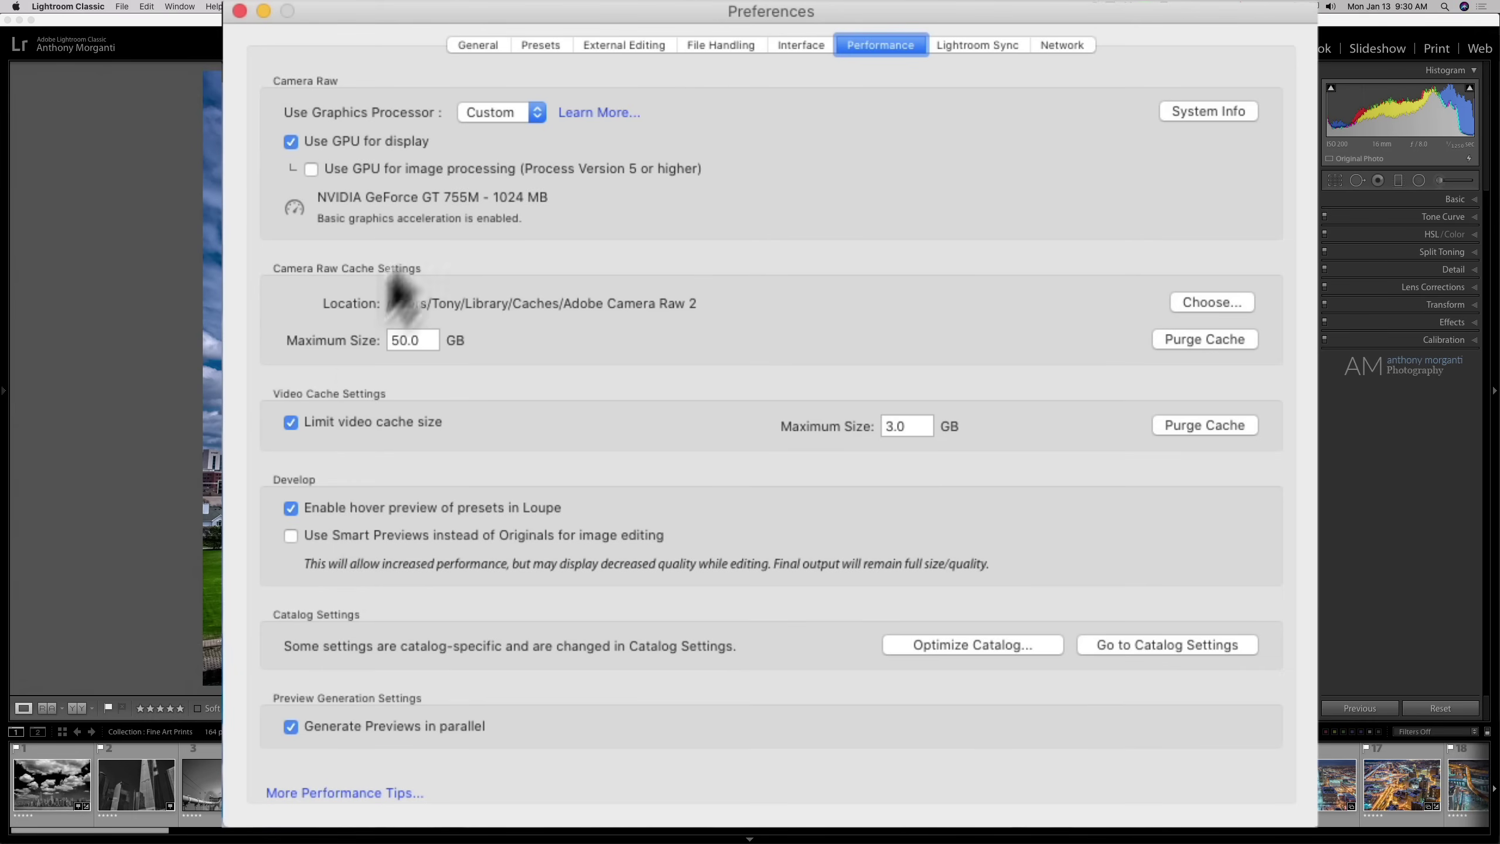
Close Preferences and scroll through Adobe's Optimize performance help page in Safari
click(239, 10)
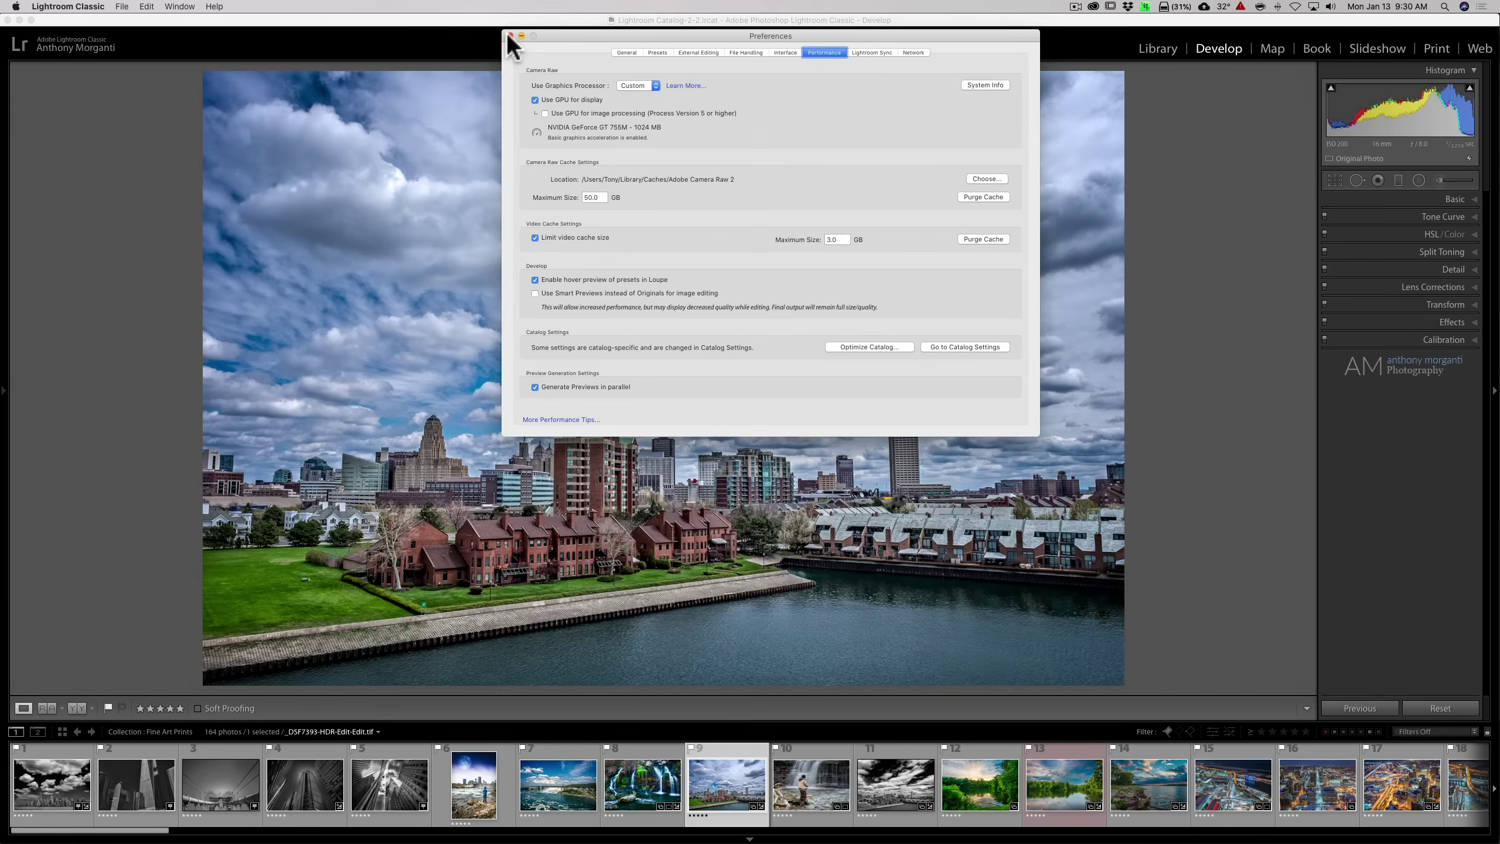
click(506, 33)
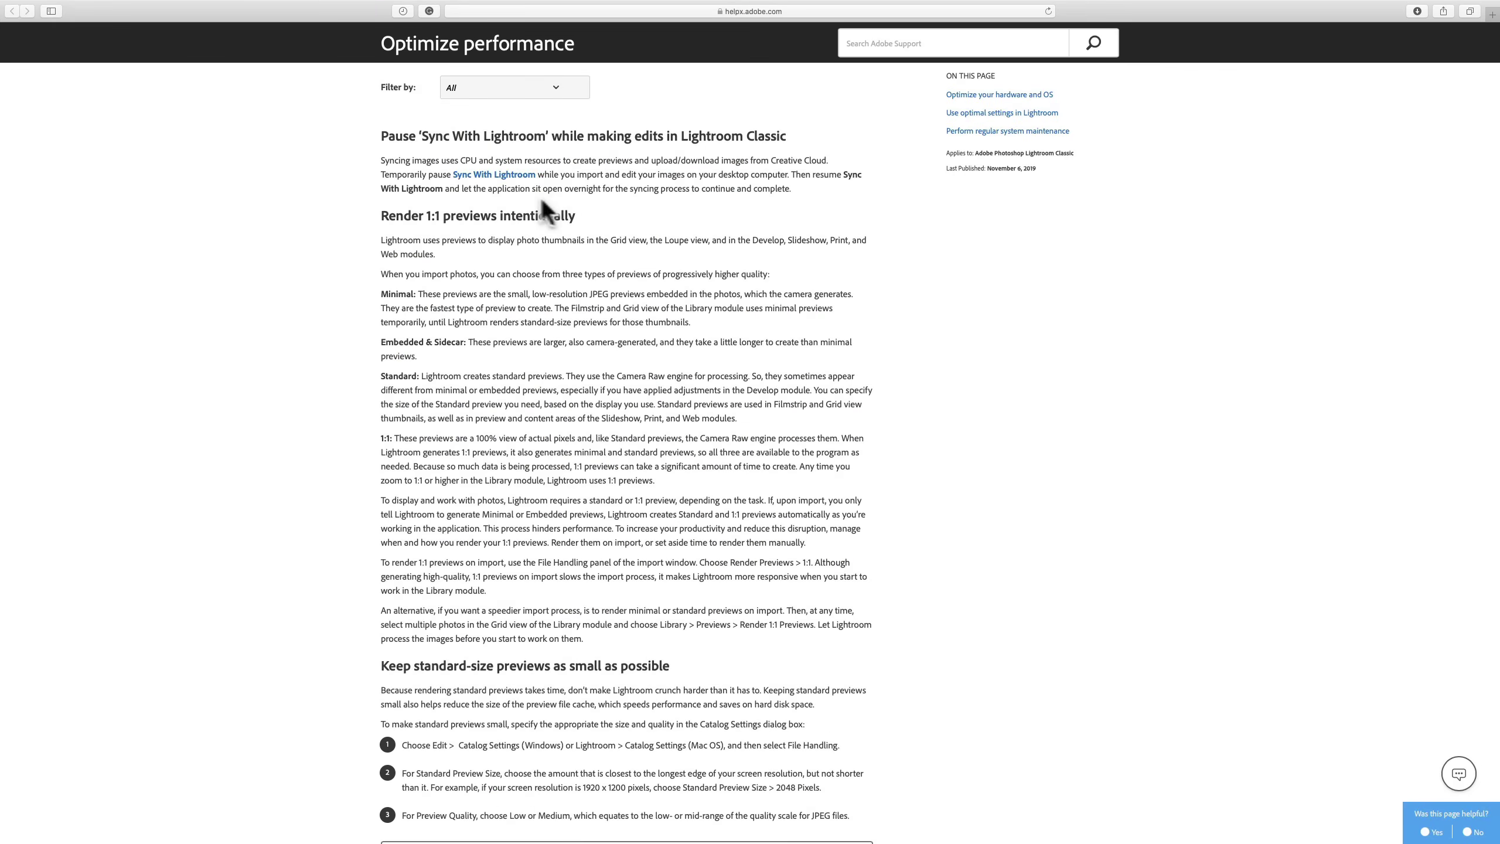
scroll(552, 211, up, 10)
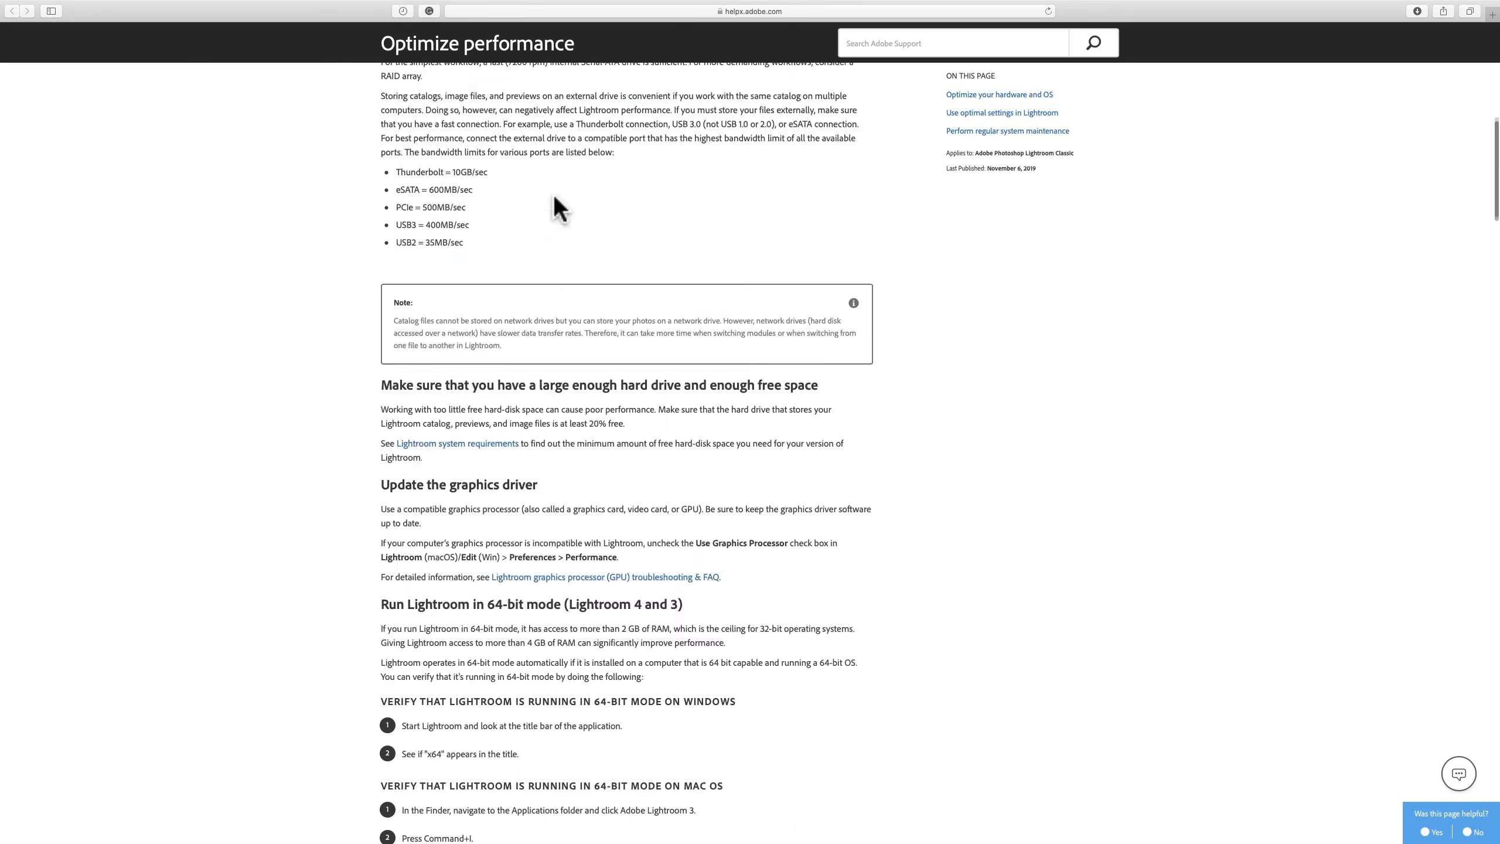
scroll(556, 209, up, 15)
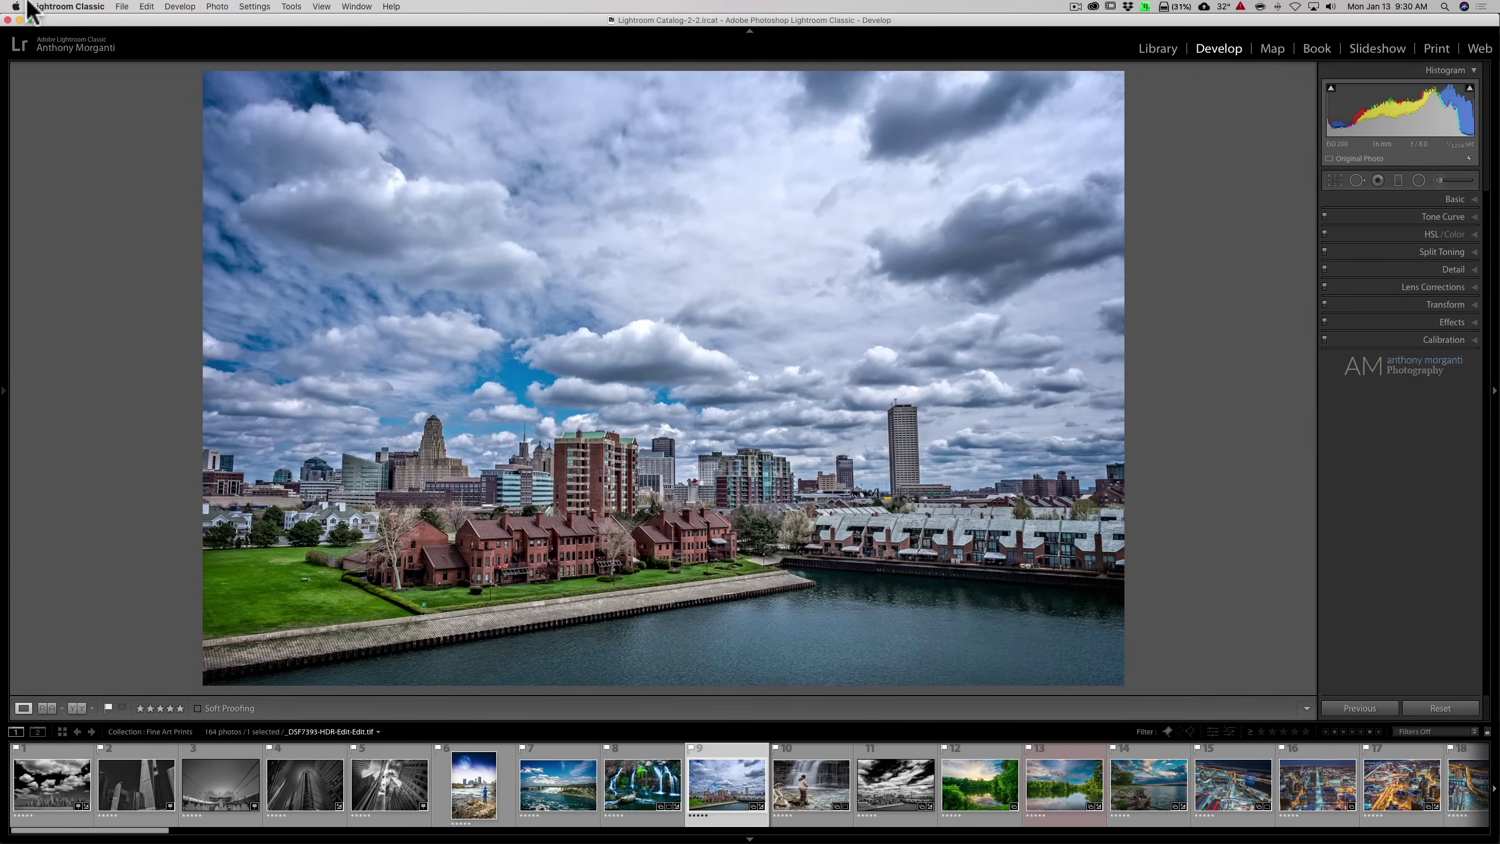
Reopen Preferences on the Performance tab and bring up 'More Performance Tips…'
click(30, 6)
click(43, 38)
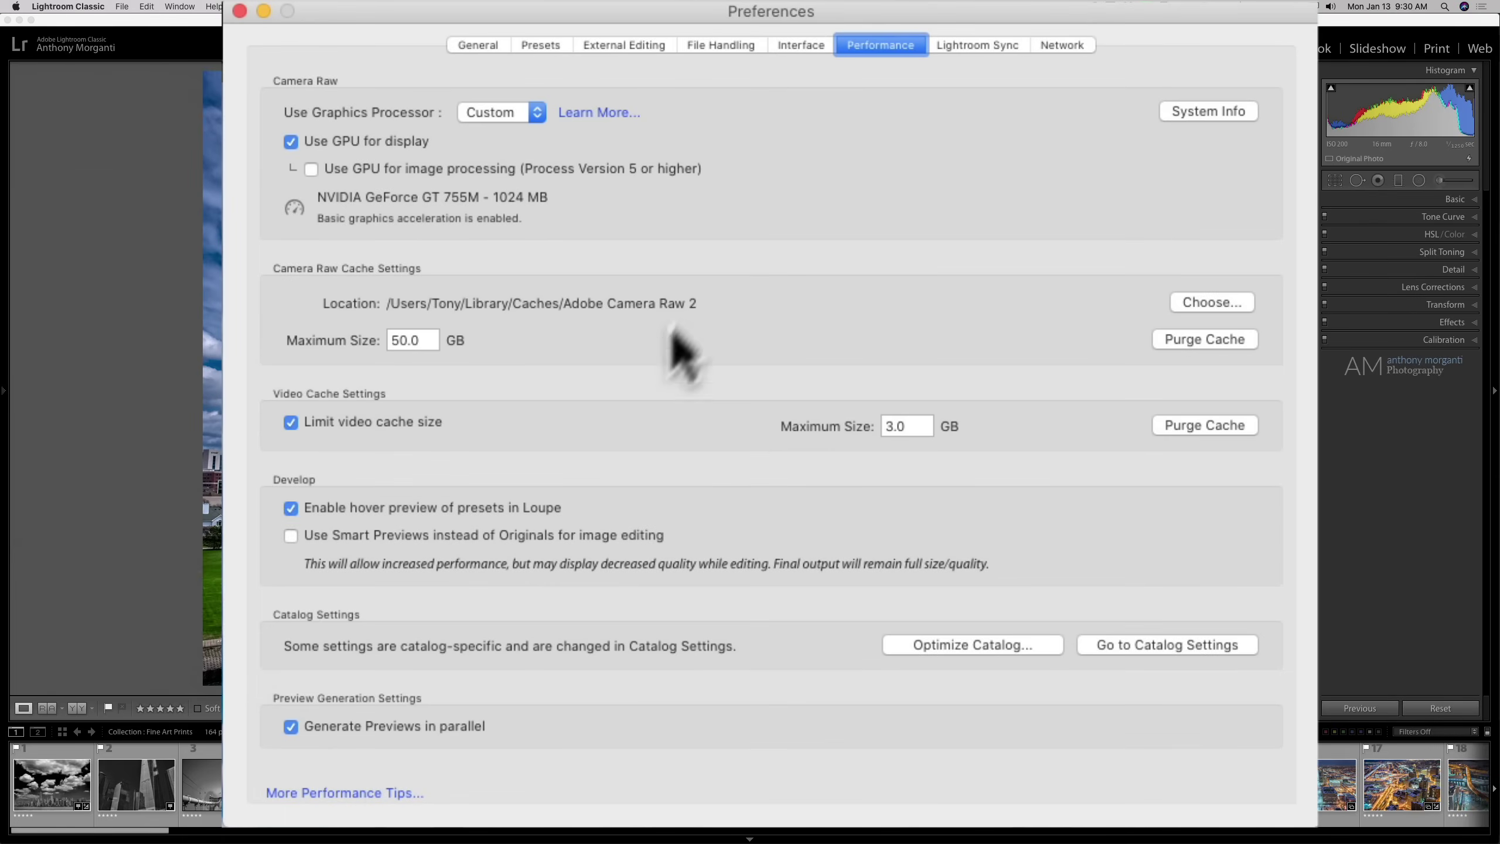
click(349, 792)
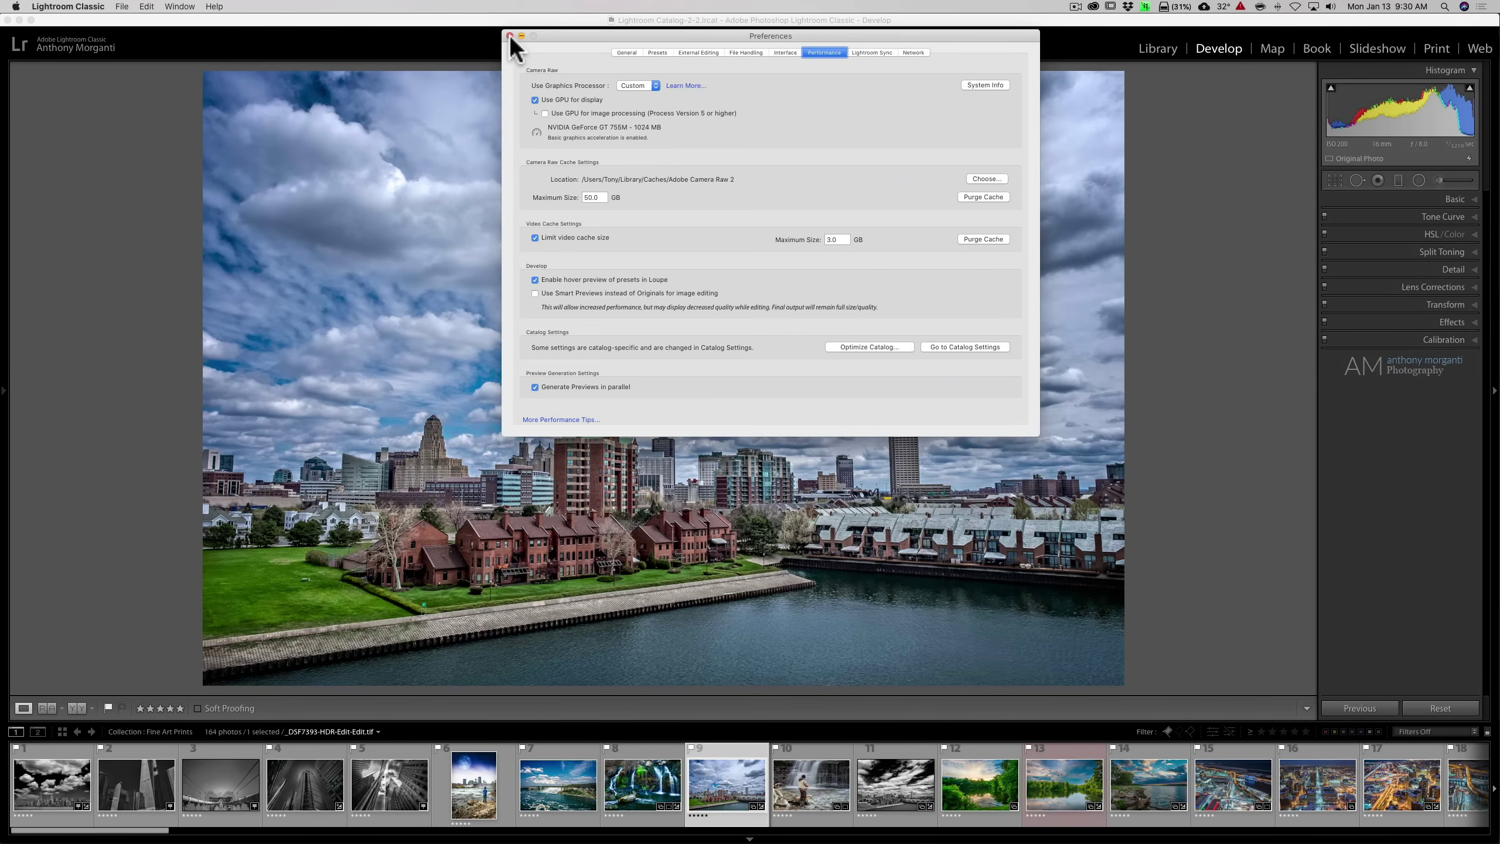
Dismiss the Preferences dialog, leaving the waterfront photo in the Develop module unchanged
click(510, 36)
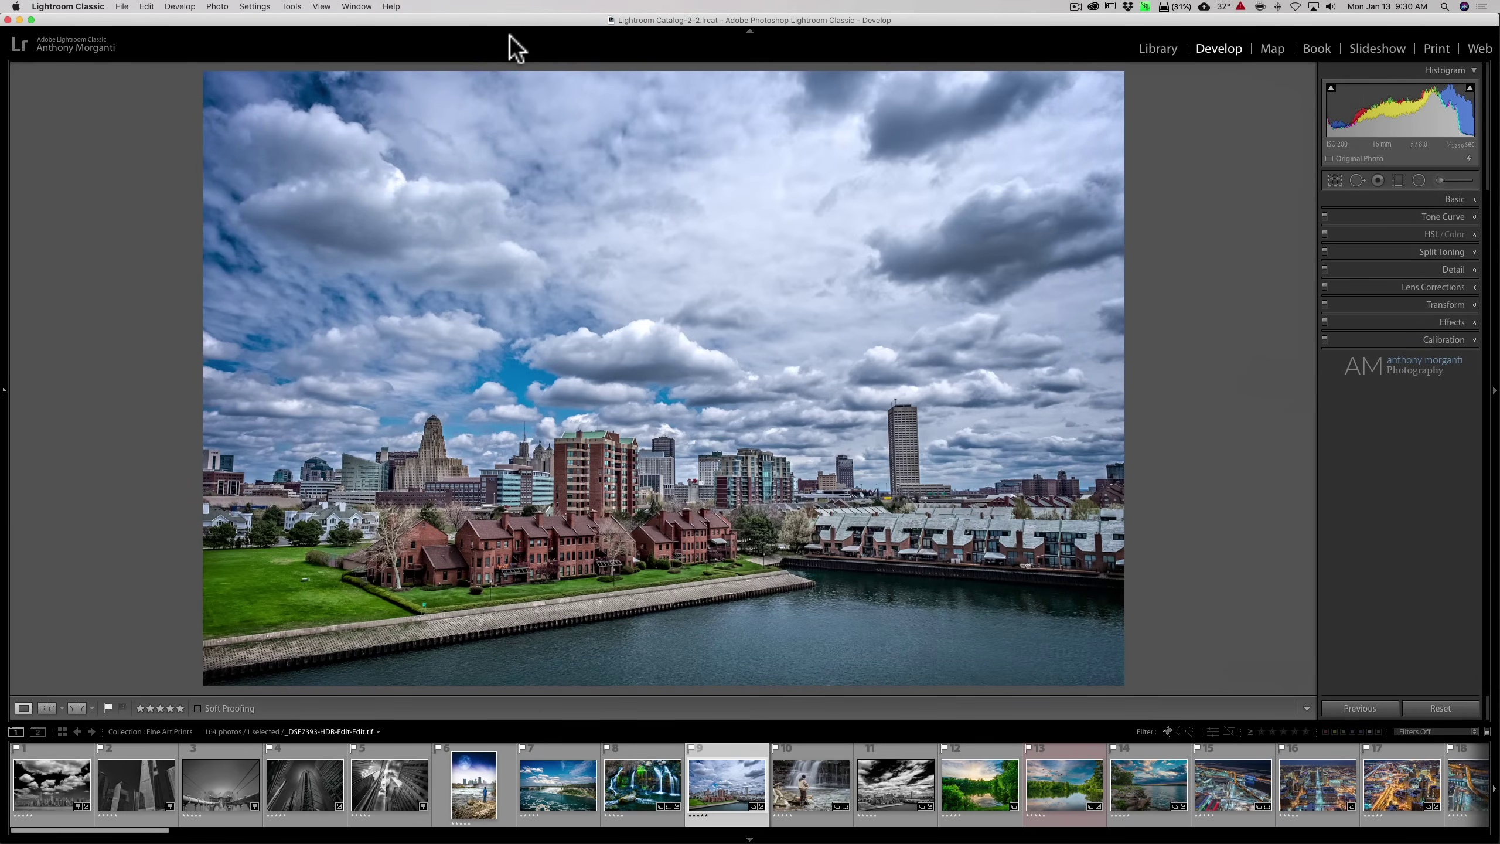